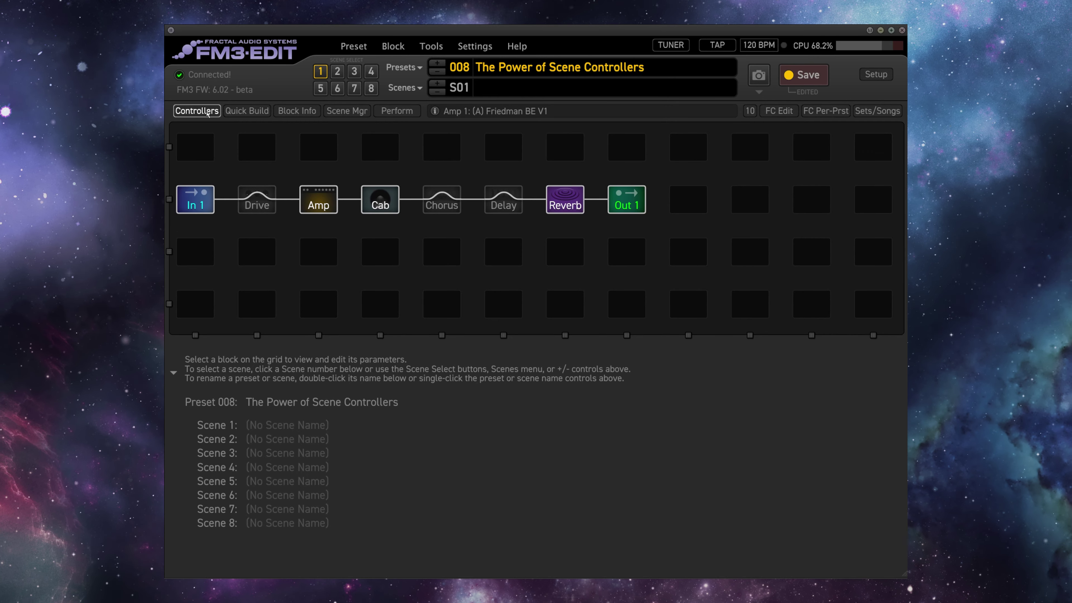
View the per-scene settings of Scene Controllers 1 and 2 and Scene Controllers 3 and 4
{"action": "left_click", "coordinate": [310, 486]}
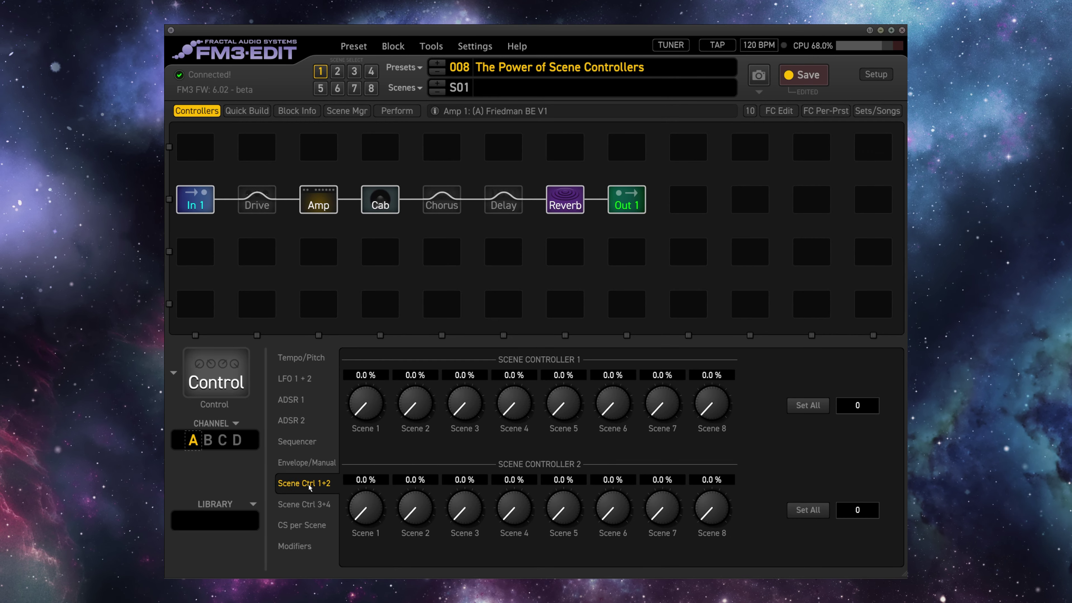
{"action": "left_click", "coordinate": [300, 505]}
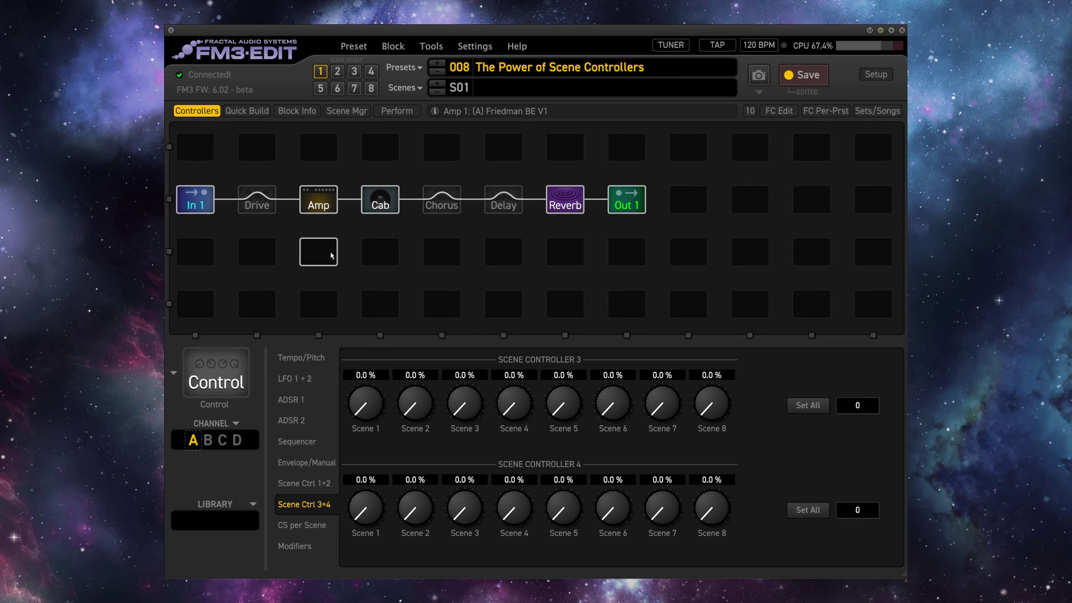
Assign Scene Controller 1 as the modifier source for the Amp block's Gain
{"action": "left_click", "coordinate": [322, 202]}
{"action": "left_click", "coordinate": [370, 421]}
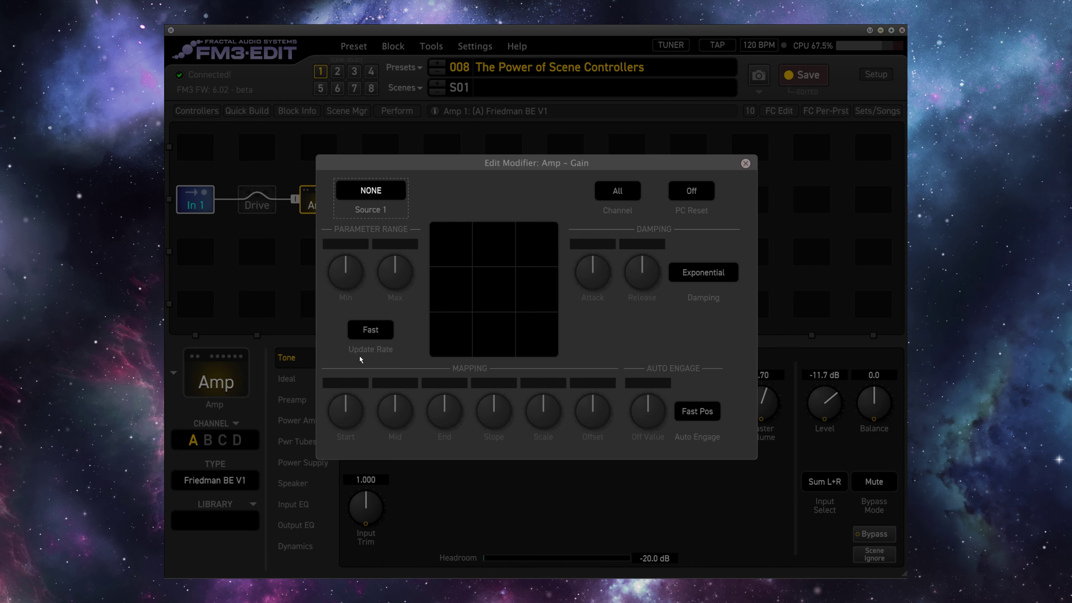
{"action": "left_click", "coordinate": [379, 195]}
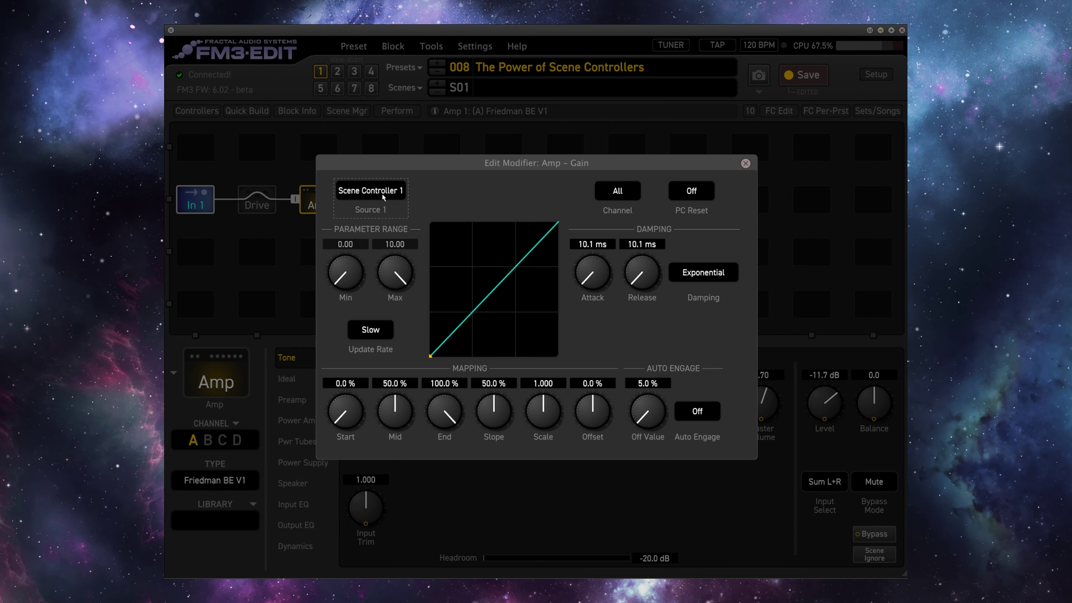
{"action": "left_click", "coordinate": [746, 163]}
Set Scene Controller 1 to 31.1, 54.0, 22.7, 50.5 and 54.9 % for Scenes 1 to 5, and check the Amp's Gain across those scenes
{"action": "left_click", "coordinate": [197, 111]}
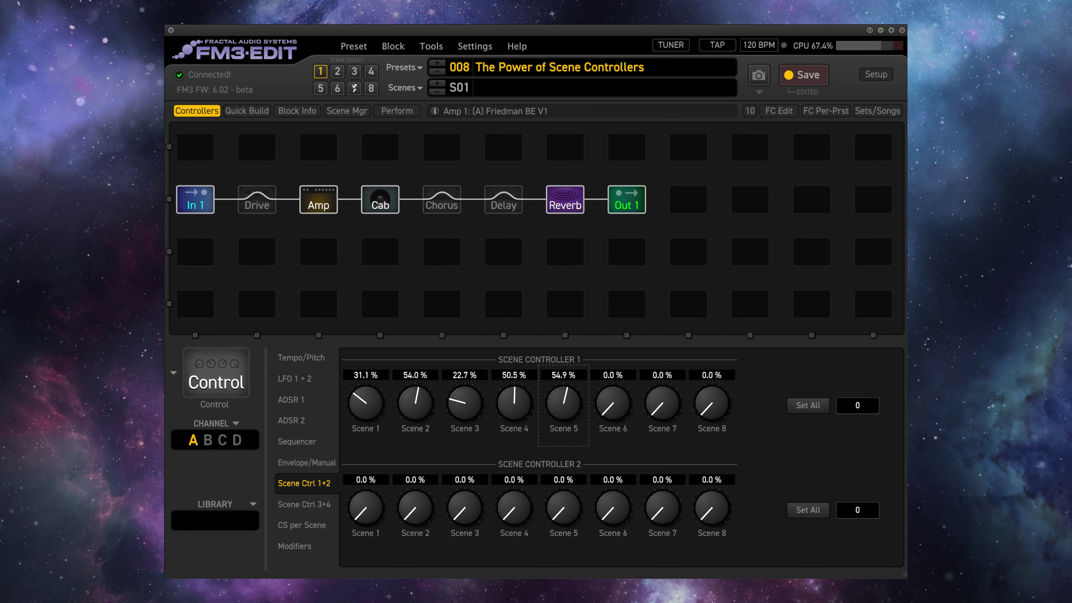
{"action": "left_click", "coordinate": [319, 200]}
{"action": "left_click", "coordinate": [337, 71]}
{"action": "left_click", "coordinate": [354, 71]}
{"action": "left_click", "coordinate": [372, 71]}
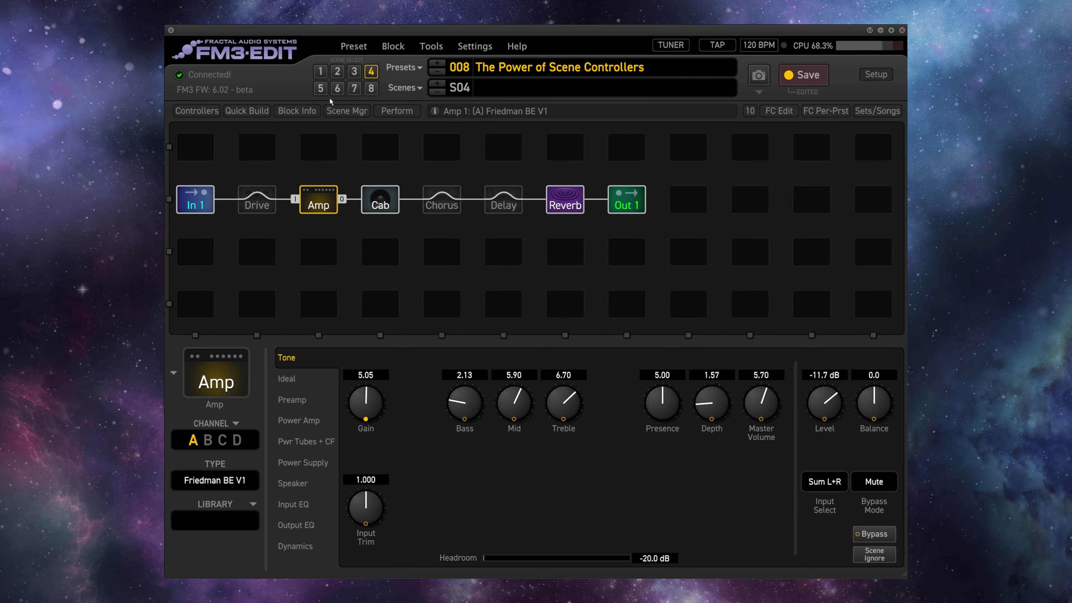
{"action": "left_click", "coordinate": [320, 88]}
{"action": "left_click", "coordinate": [320, 71]}
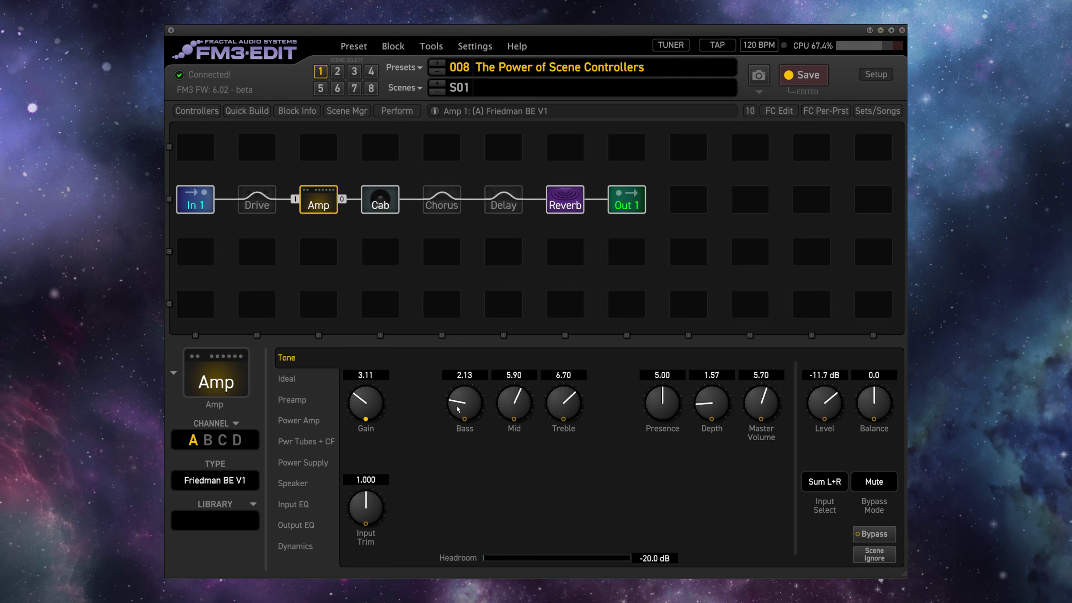
Assign Scene Controllers 2, 3 and 4 as modifier sources for the Amp's Bass, Mid and Treble respectively
{"action": "left_click", "coordinate": [464, 419]}
{"action": "left_click", "coordinate": [368, 186]}
{"action": "left_click", "coordinate": [382, 205]}
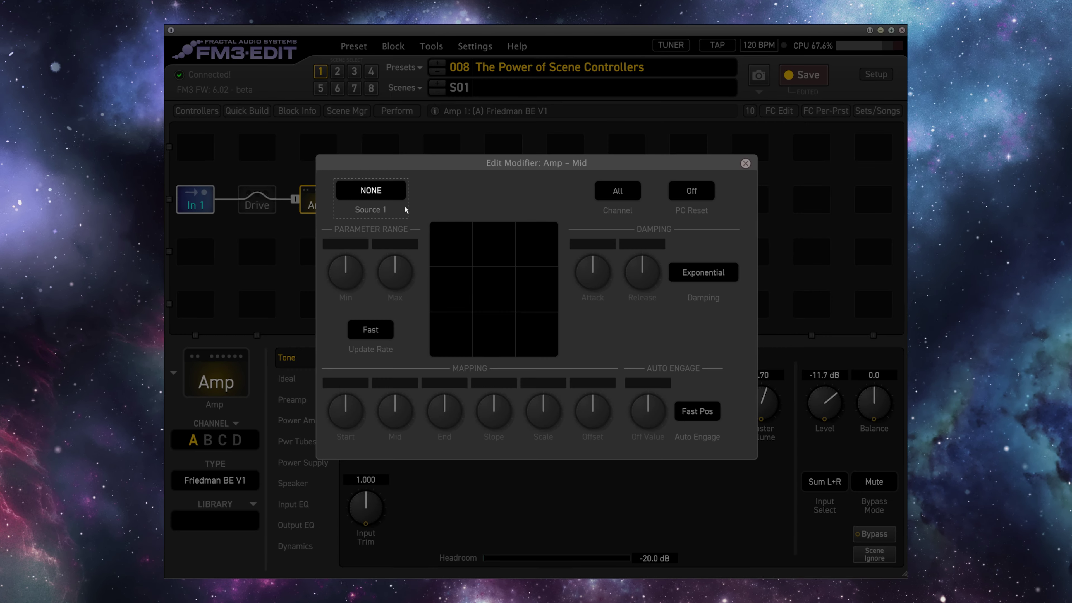
{"action": "left_click", "coordinate": [370, 190]}
{"action": "left_click", "coordinate": [409, 221]}
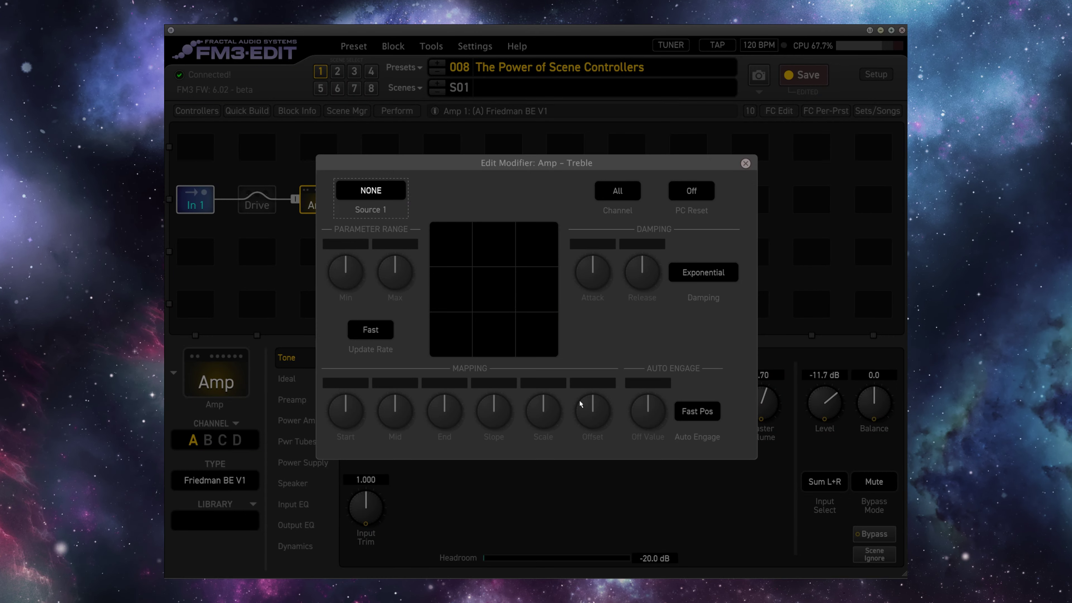
{"action": "left_click", "coordinate": [397, 192]}
{"action": "left_click", "coordinate": [380, 207]}
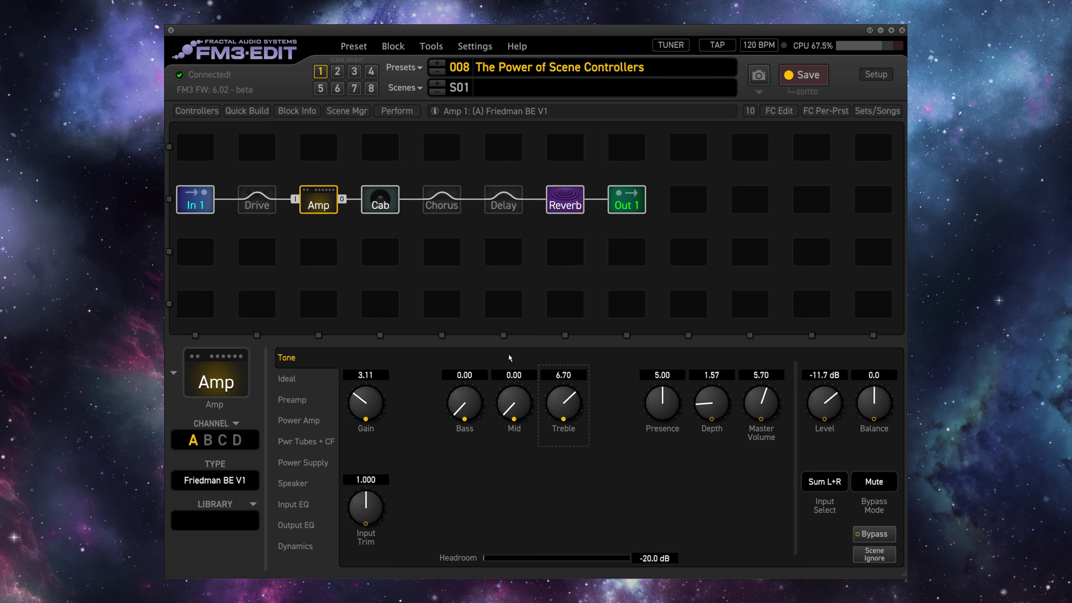
Dial in different per-scene values for Scene Controllers 3 and 4, with controller 3 at 38.2 % in Scene 1 and 100 % in Scene 5
{"action": "left_click", "coordinate": [197, 111]}
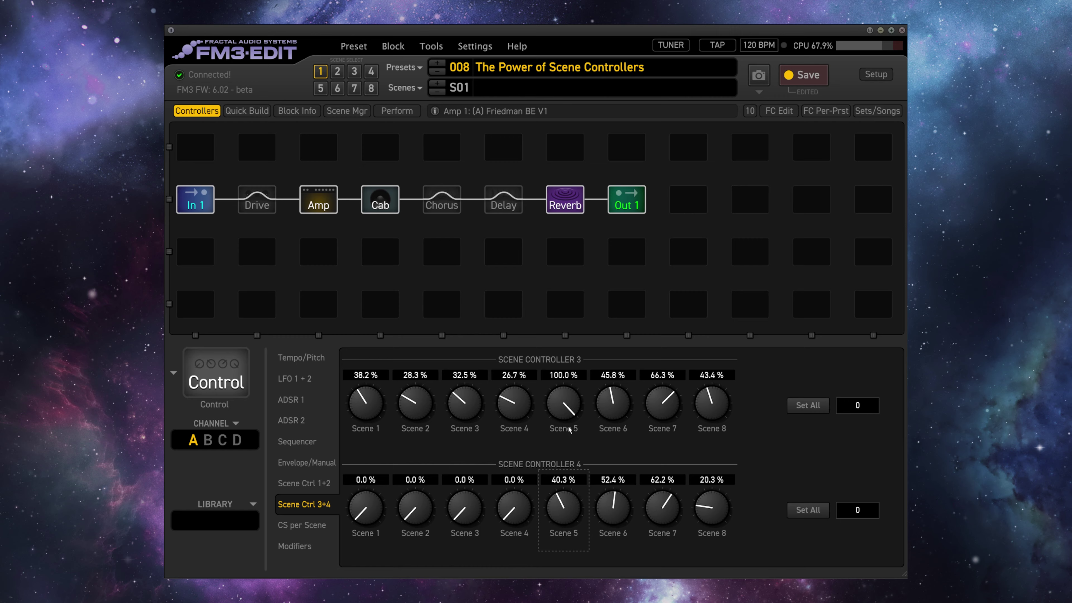
Set the Amp Gain modifier's damping to 1763.5 ms attack and 1468.4 ms release, and try the transition in Scenes 2 and 3
{"action": "left_click", "coordinate": [318, 199]}
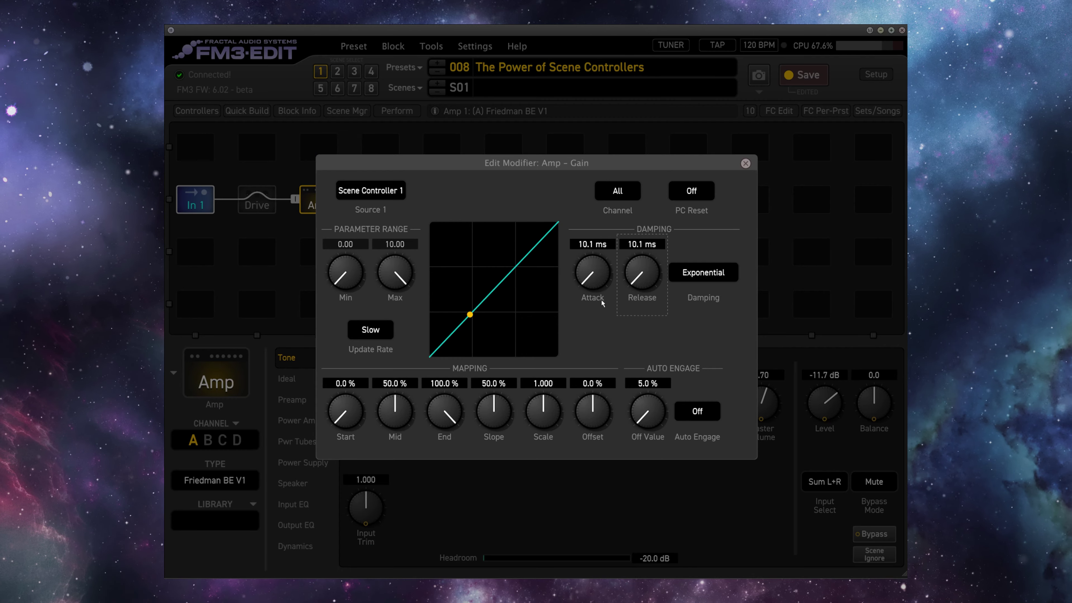
{"action": "left_click_drag", "start_coordinate": [592, 288], "coordinate": [642, 254]}
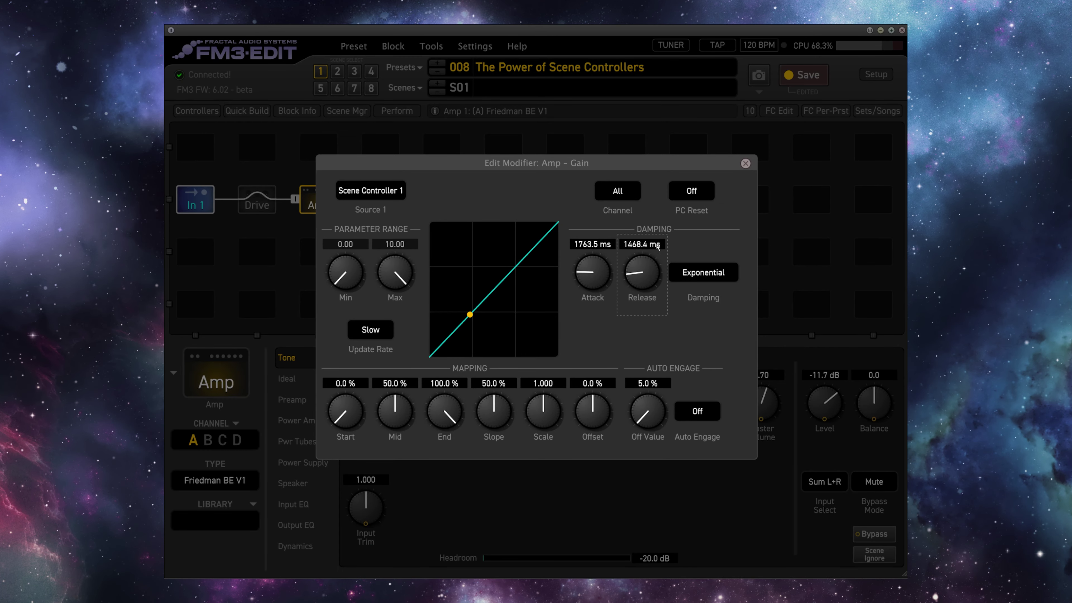
{"action": "left_click", "coordinate": [746, 163]}
{"action": "left_click", "coordinate": [337, 71]}
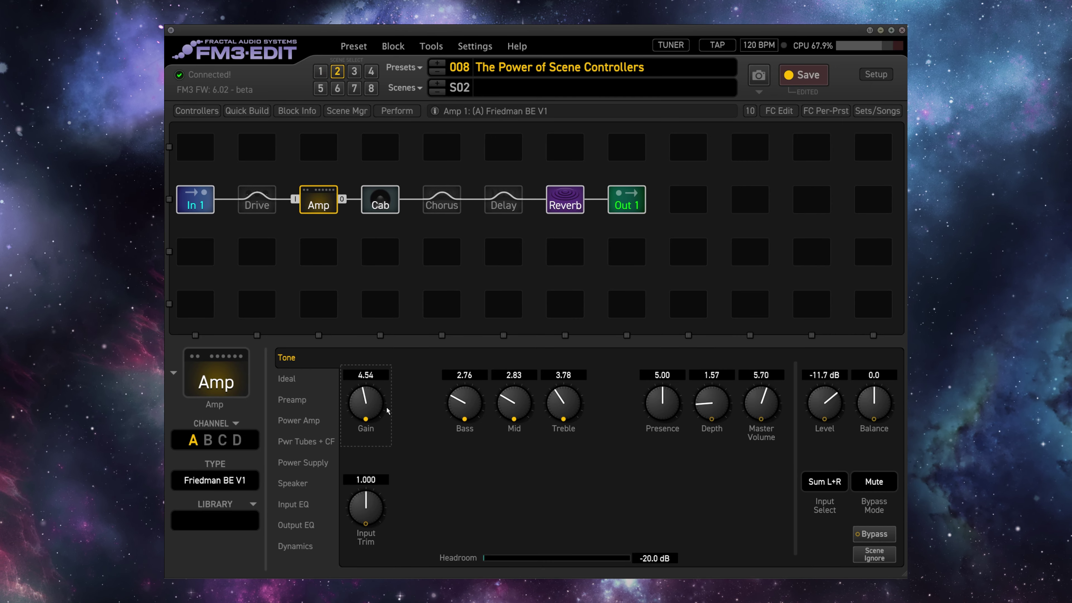
{"action": "left_click", "coordinate": [352, 74]}
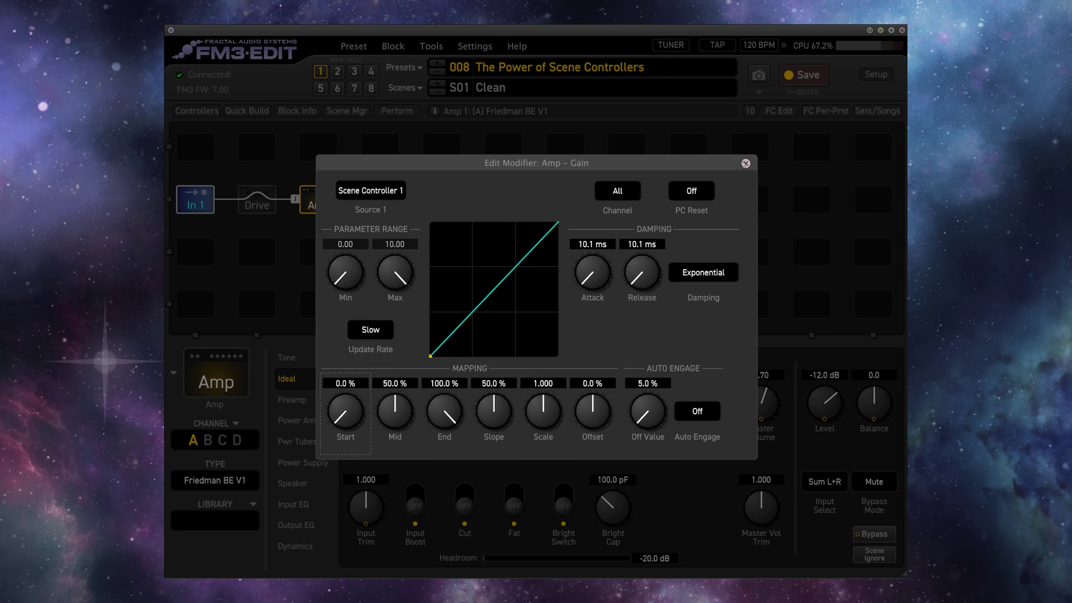
Review the modifier settings assigned to the Amp's Bass control
{"action": "left_click", "coordinate": [747, 164]}
{"action": "right_click", "coordinate": [465, 403]}
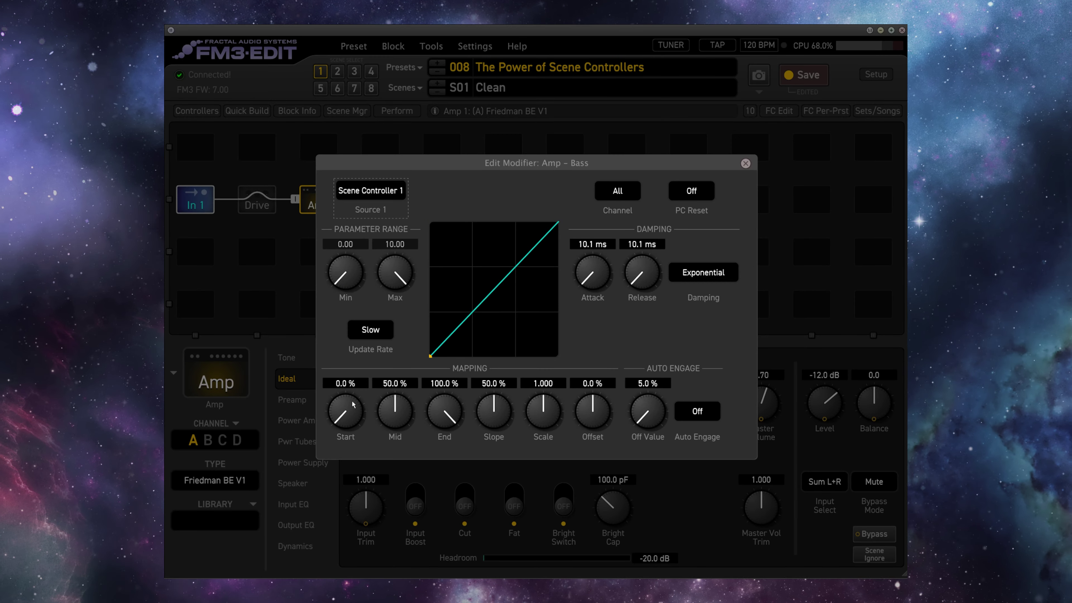
{"action": "left_click", "coordinate": [745, 163]}
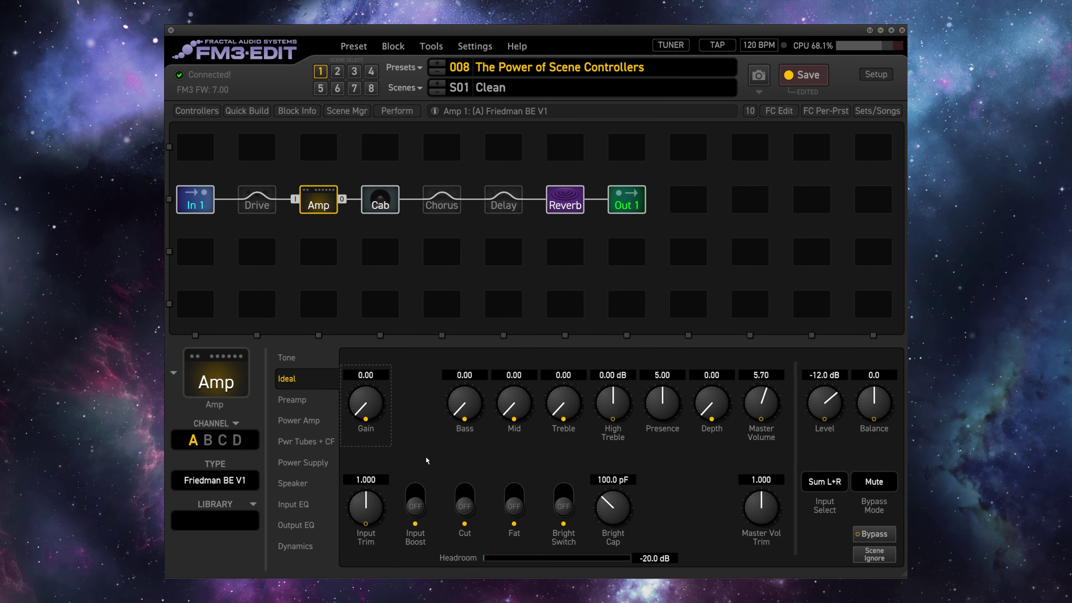
Restrict the Amp's Gain modifier to channel A
{"action": "left_click", "coordinate": [373, 406]}
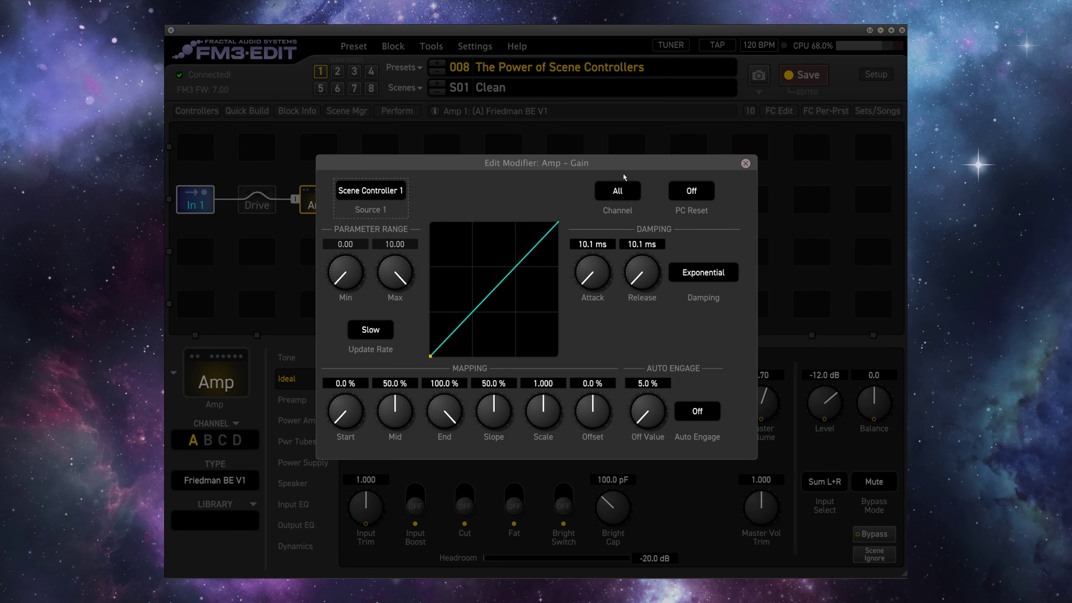
{"action": "left_click", "coordinate": [616, 191]}
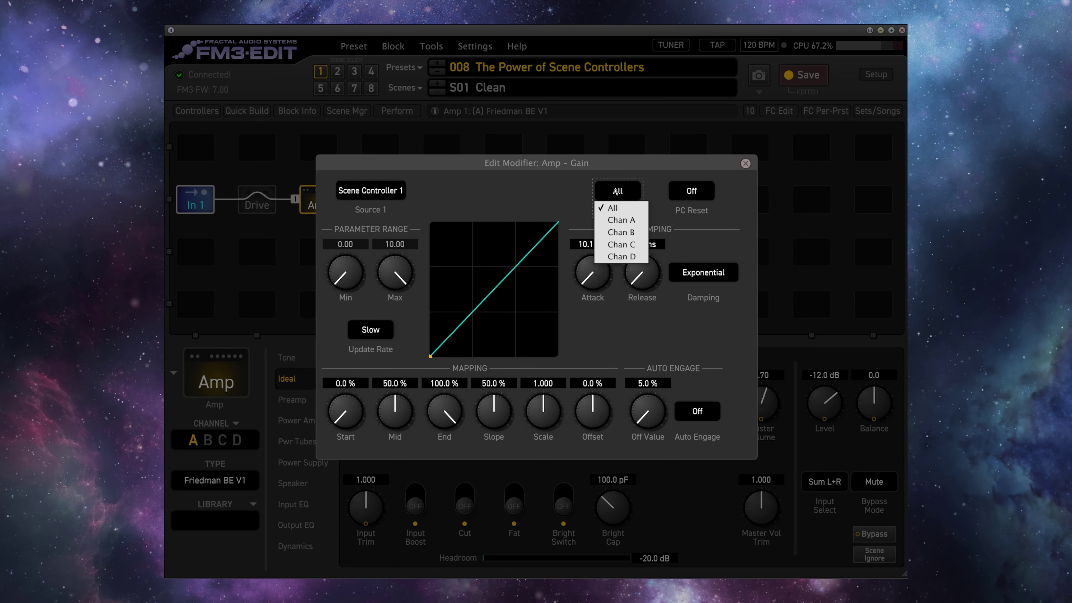
{"action": "left_click", "coordinate": [621, 220]}
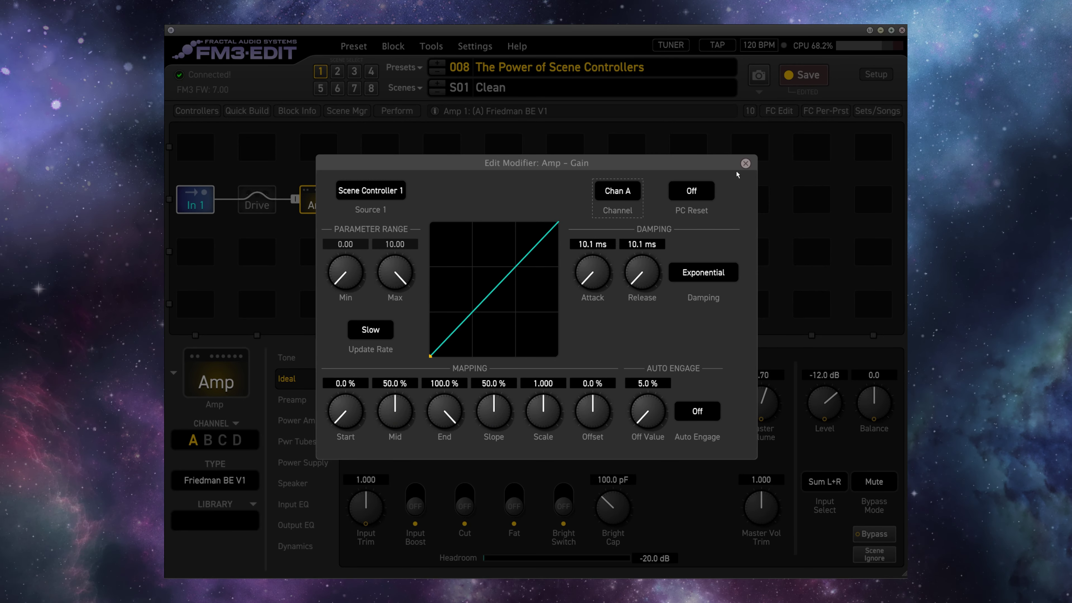
{"action": "left_click", "coordinate": [745, 163]}
{"action": "left_click", "coordinate": [222, 439]}
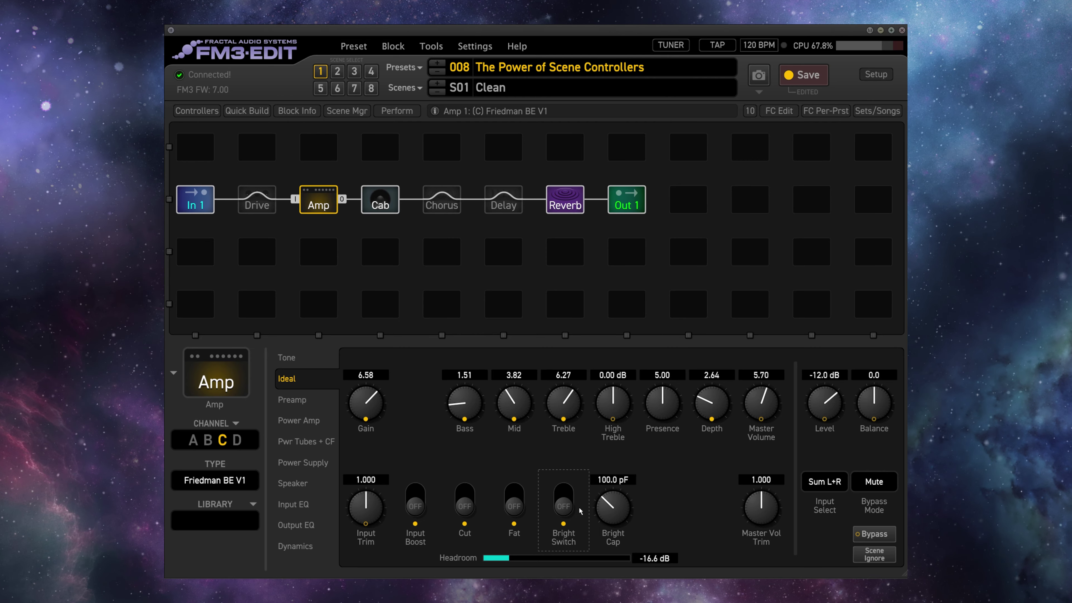
{"action": "left_click", "coordinate": [244, 427]}
{"action": "mouse_move", "coordinate": [337, 324]}
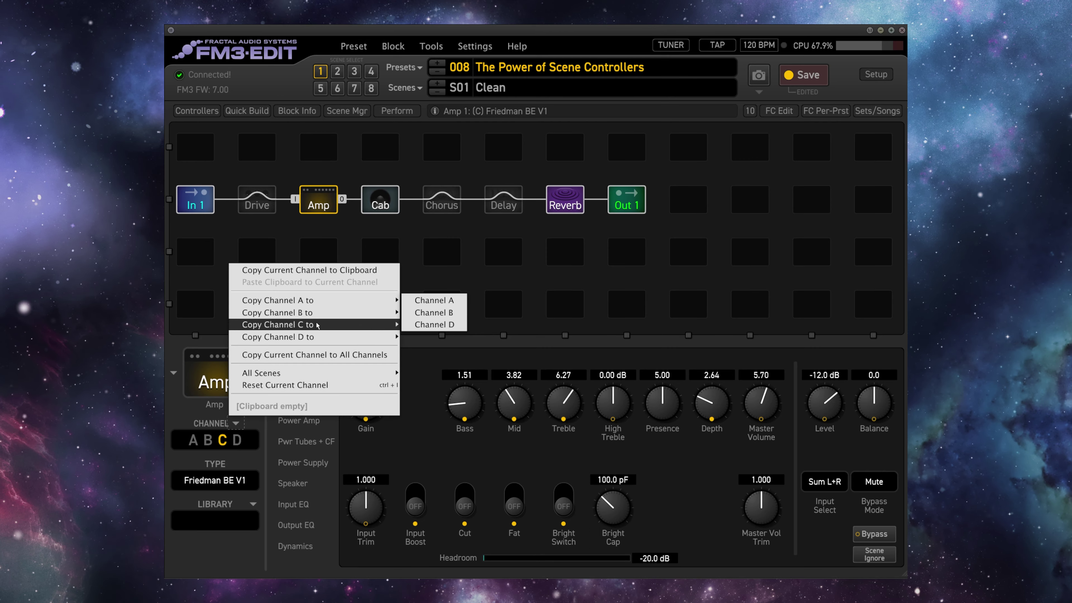
{"action": "left_click", "coordinate": [435, 326]}
{"action": "left_click", "coordinate": [237, 439]}
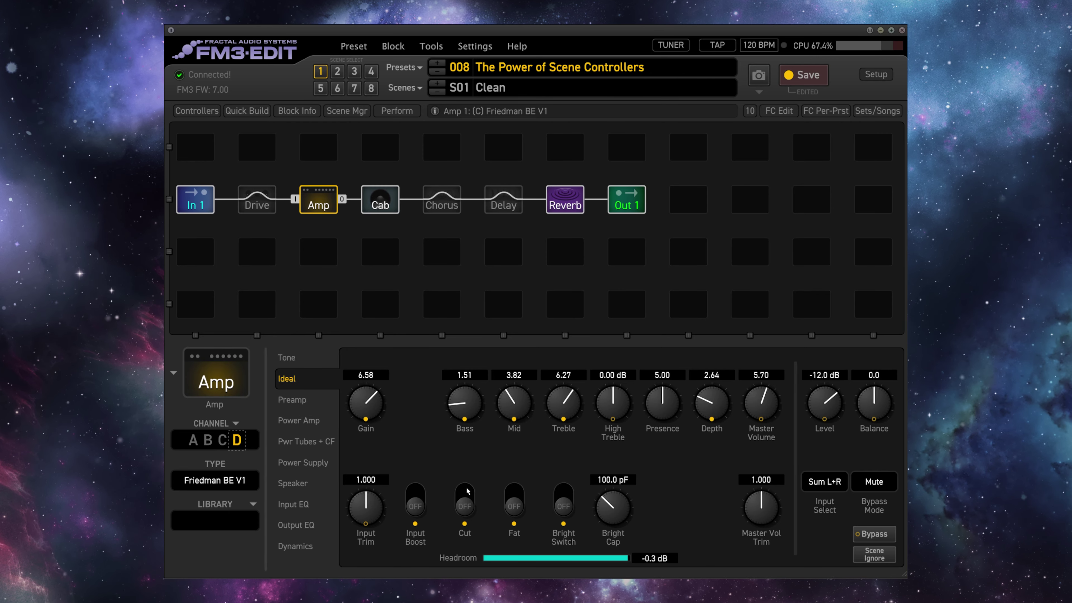
{"action": "left_click_drag", "start_coordinate": [366, 402], "coordinate": [372, 346]}
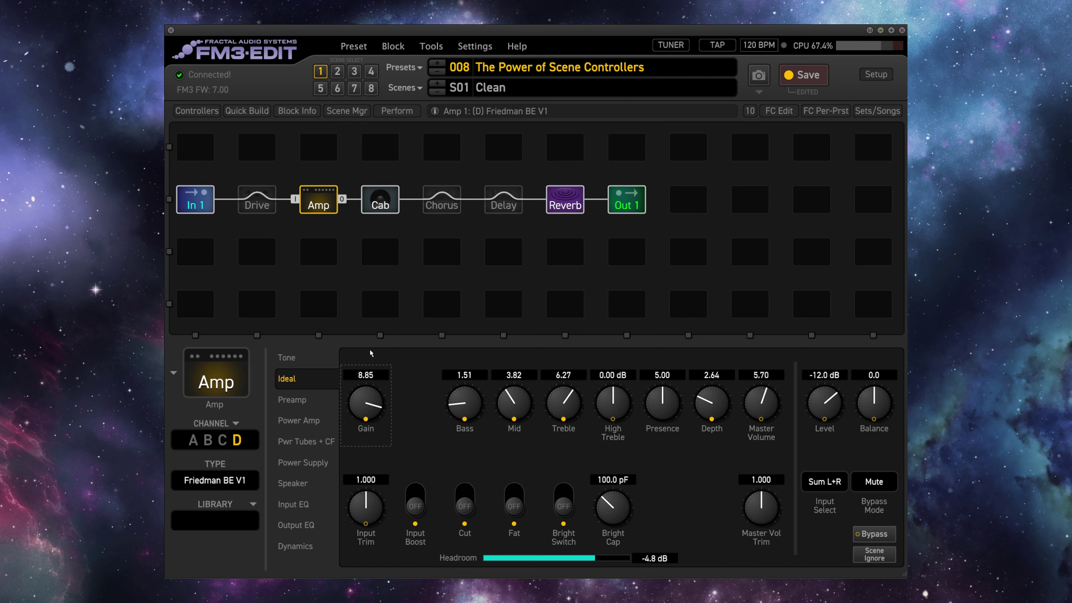
{"action": "scroll", "coordinate": [468, 410], "scroll_direction": "up", "scroll_amount": 2}
{"action": "scroll", "coordinate": [469, 407], "scroll_direction": "up", "scroll_amount": 7}
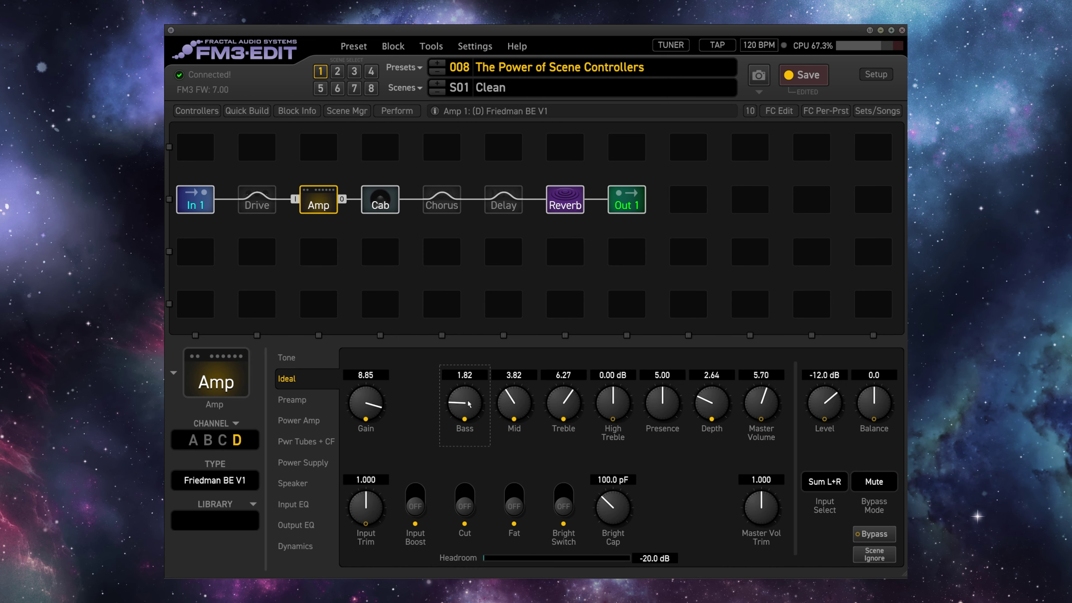
{"action": "scroll", "coordinate": [465, 376], "scroll_direction": "down", "scroll_amount": 1}
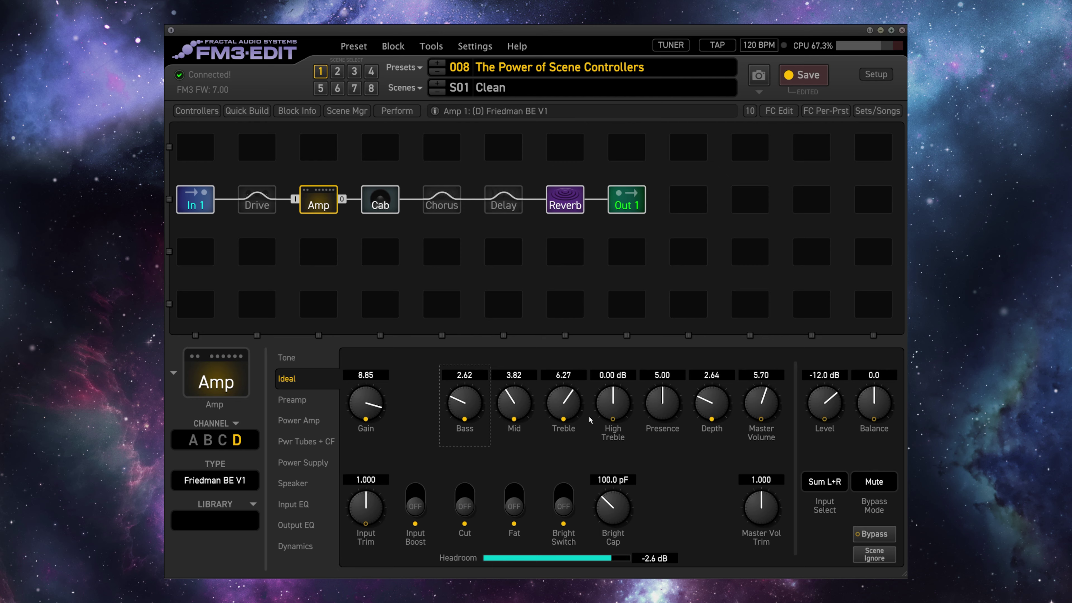
{"action": "left_click_drag", "start_coordinate": [502, 427], "coordinate": [521, 338]}
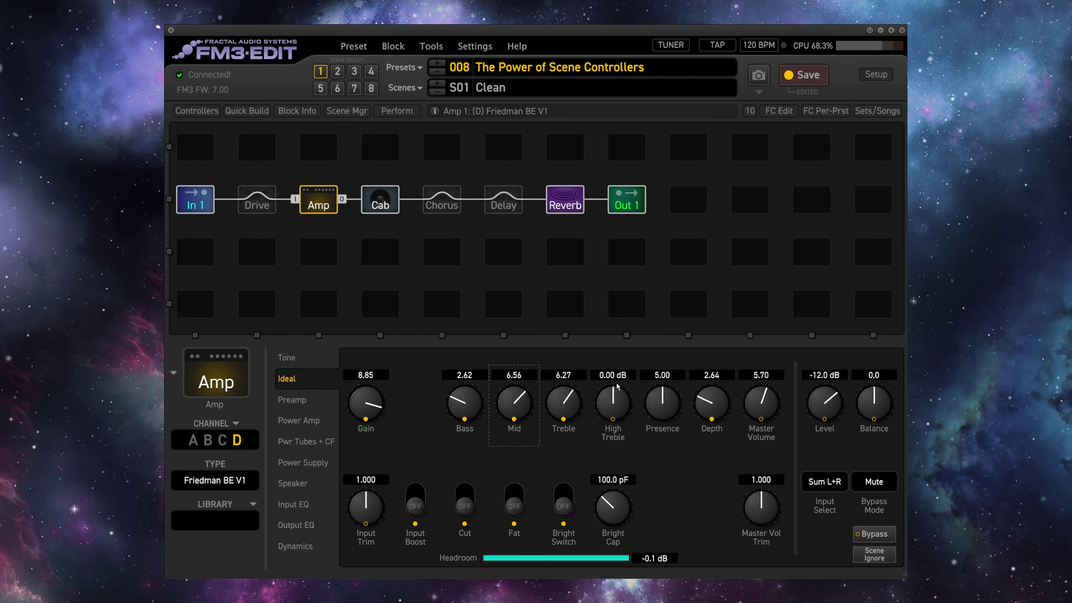
Set Scene Controller 1 to 50 % for Scene 2 and 100 % for Scene 3, and check the Amp's controls in Scene 2
{"action": "left_click", "coordinate": [197, 111]}
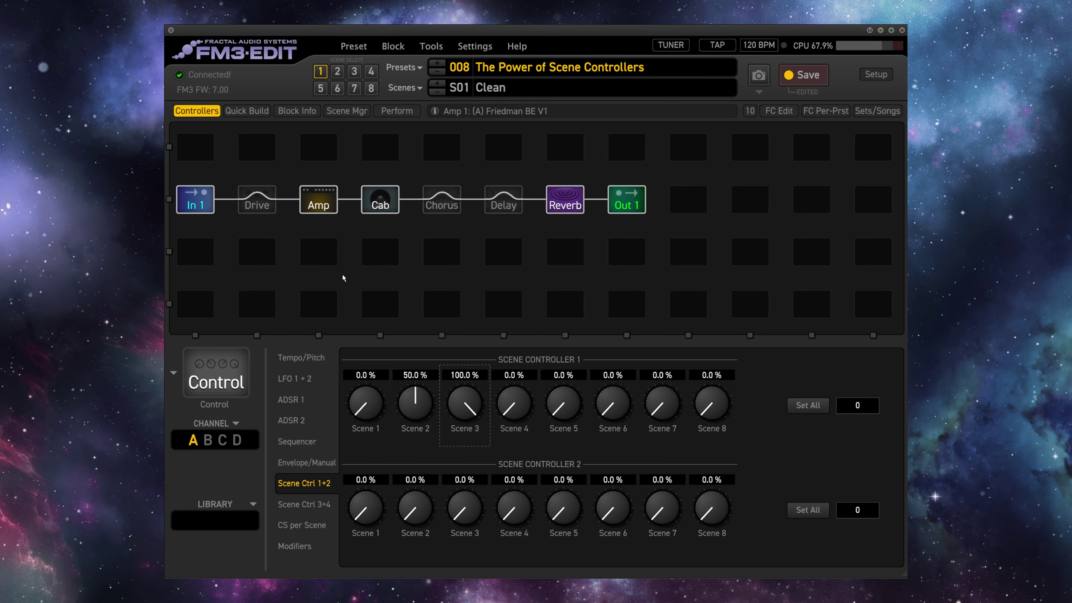
{"action": "left_click", "coordinate": [313, 206]}
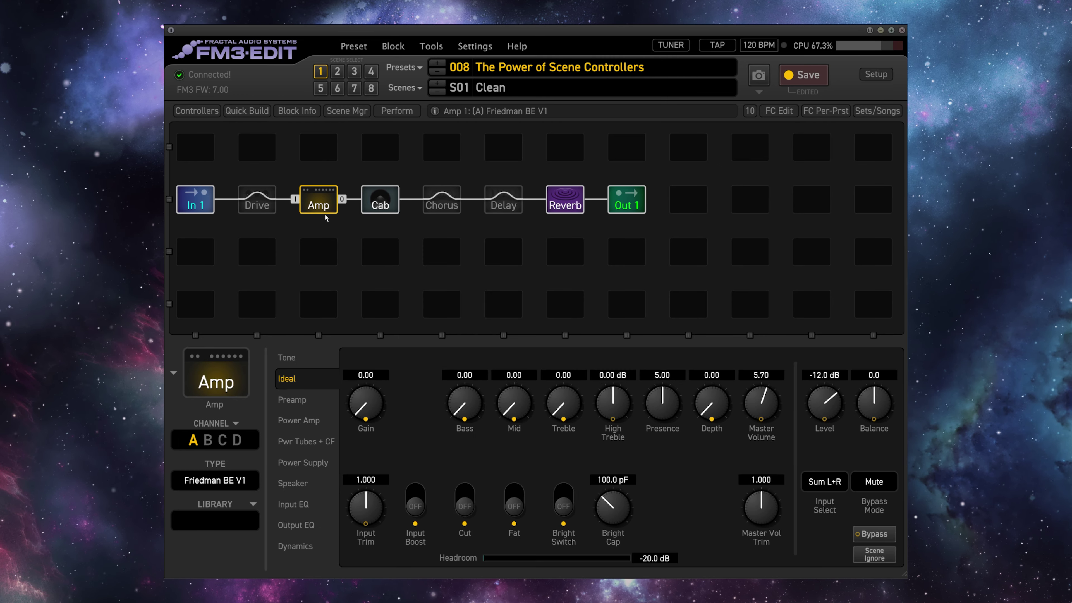
{"action": "left_click", "coordinate": [337, 71]}
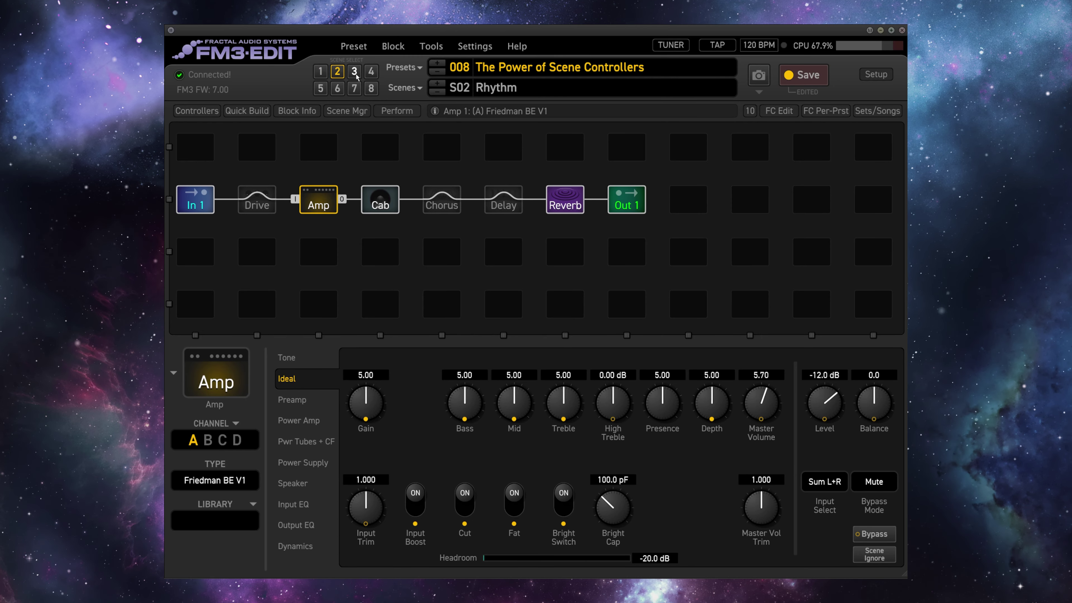
In Scene 1, shape the Amp Gain modifier curve to Start 16.7 %, Mid 65.5 % and End 87.3 %, and check it in Scenes 2 and 3
{"action": "left_click", "coordinate": [321, 72]}
{"action": "right_click", "coordinate": [365, 402]}
{"action": "mouse_move", "coordinate": [447, 422]}
{"action": "left_mouse_down"}
{"action": "mouse_move", "coordinate": [450, 452]}
{"action": "mouse_move", "coordinate": [448, 439]}
{"action": "left_mouse_up"}
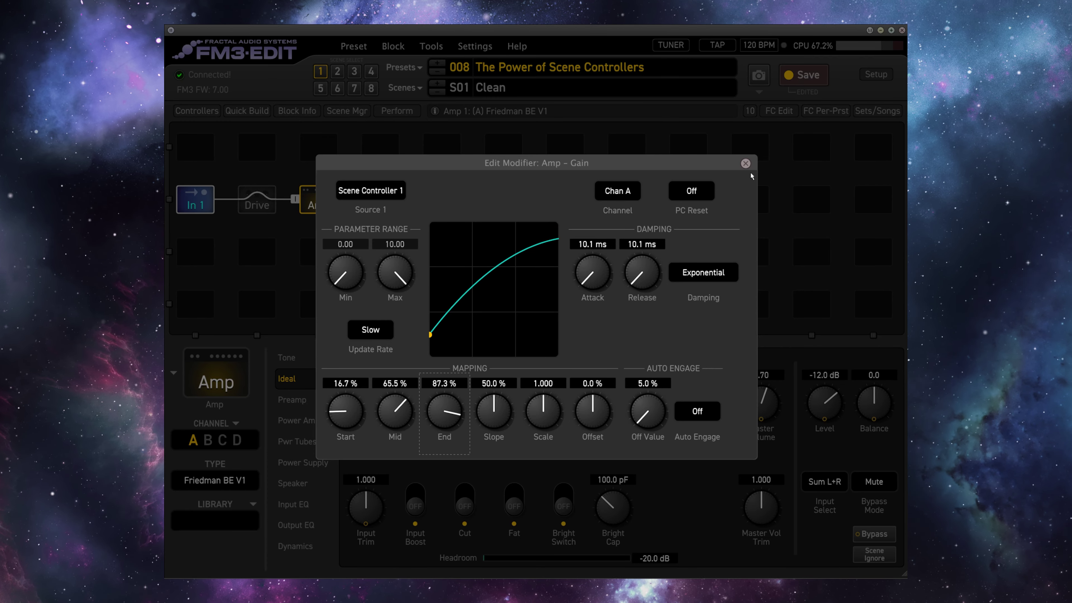
{"action": "key", "text": "Escape"}
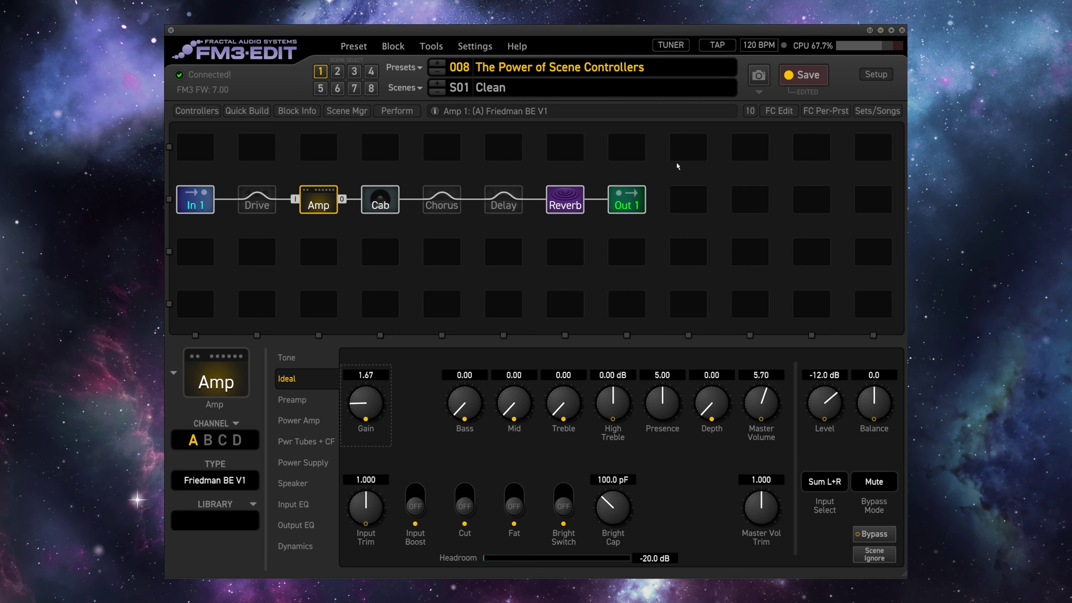
{"action": "left_click", "coordinate": [338, 72]}
{"action": "left_click", "coordinate": [354, 71]}
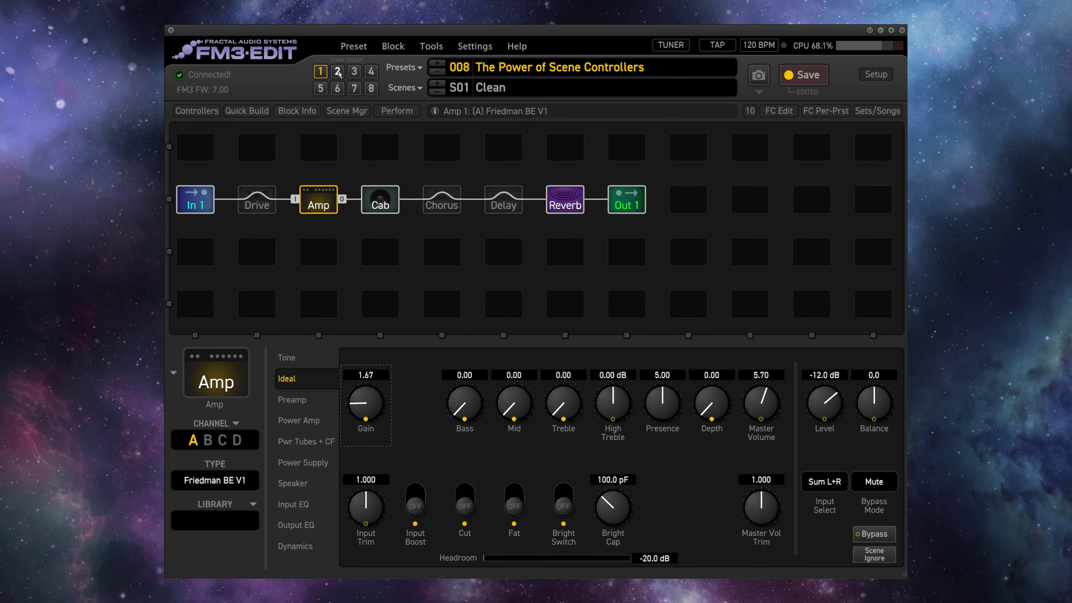
In Scene 1, shape the Amp Mid modifier curve to Start 59.0 % and Mid 37.2 %, with a lowered End
{"action": "left_click", "coordinate": [514, 419]}
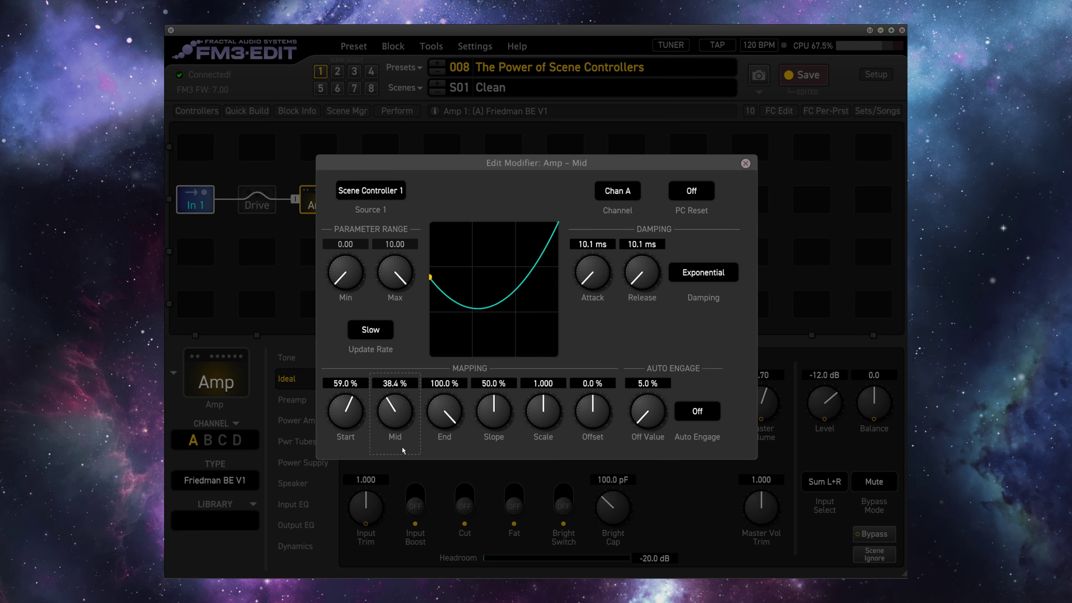
{"action": "left_click_drag", "start_coordinate": [399, 448], "coordinate": [402, 454]}
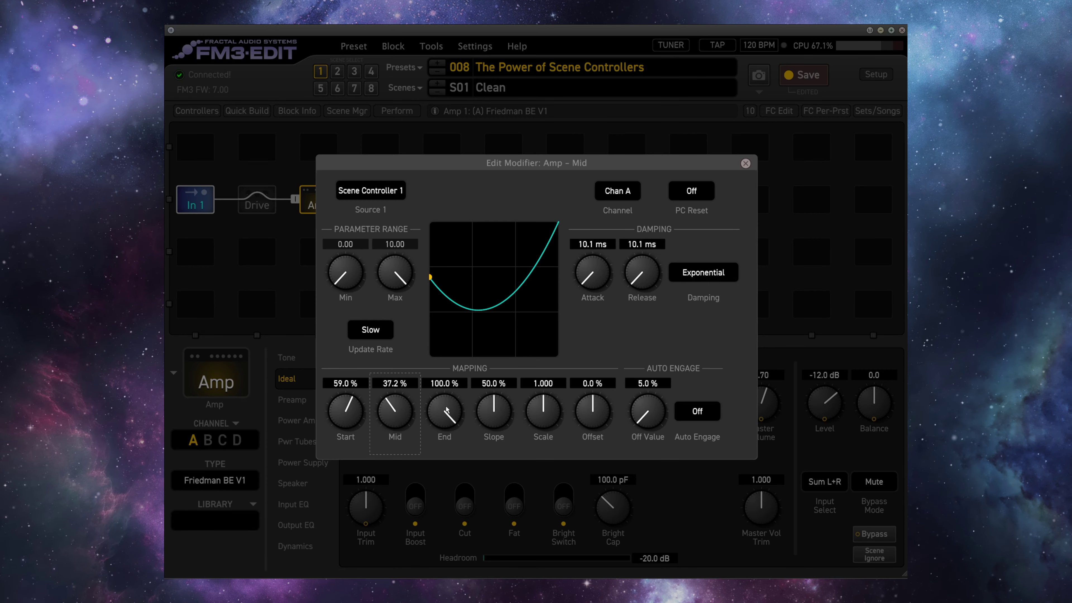
{"action": "left_click_drag", "start_coordinate": [447, 410], "coordinate": [448, 457]}
{"action": "left_click", "coordinate": [454, 462]}
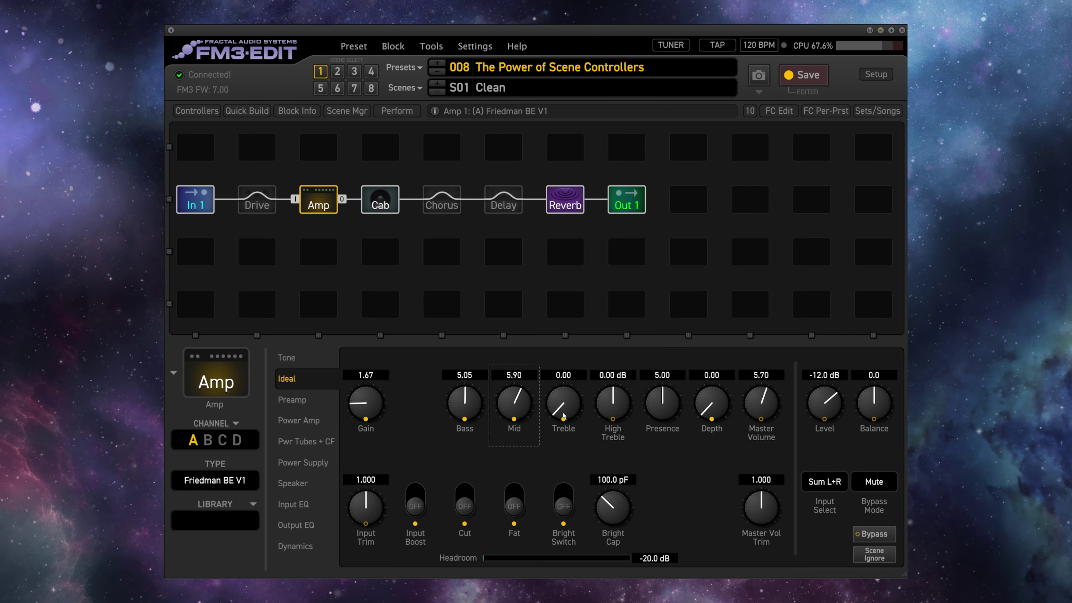
Raise the Start of the Amp Treble modifier curve to give a Treble of 4.41 in Scene 1
{"action": "left_click", "coordinate": [563, 413]}
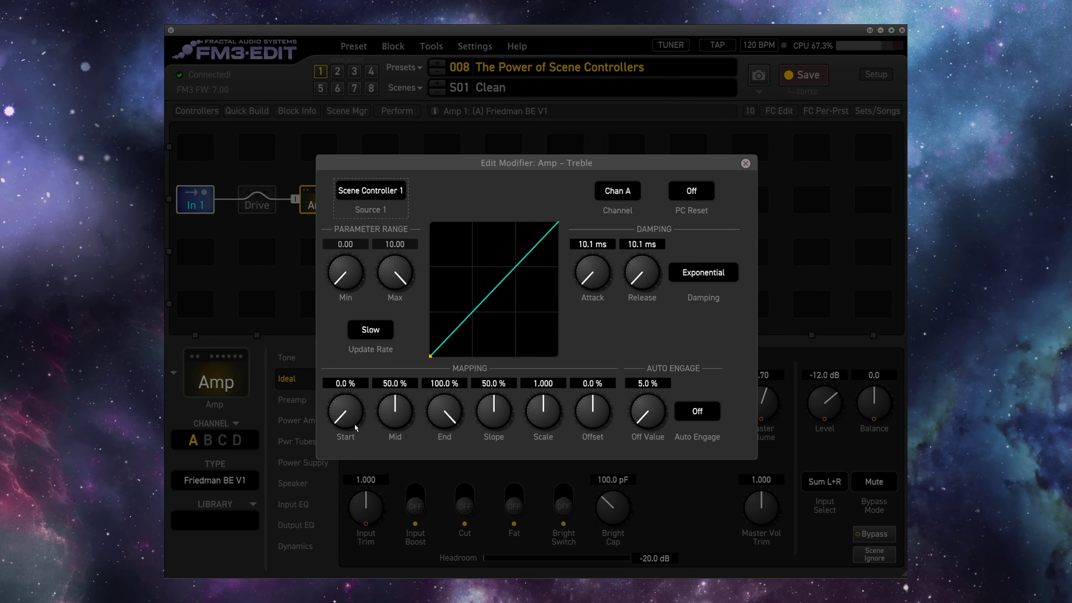
{"action": "left_click_drag", "start_coordinate": [357, 400], "coordinate": [374, 270]}
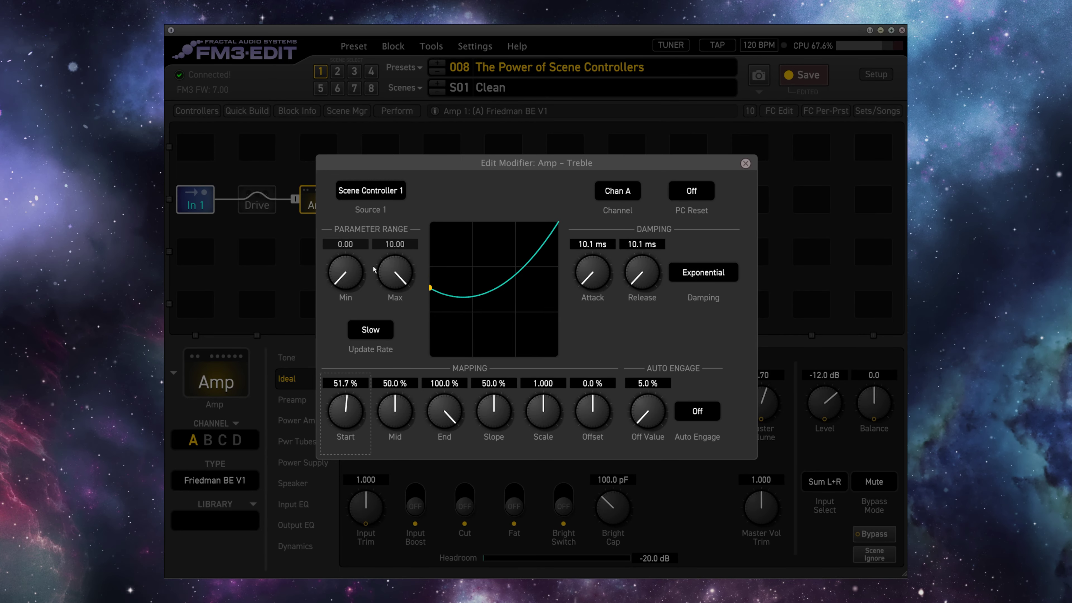
{"action": "left_click", "coordinate": [746, 163]}
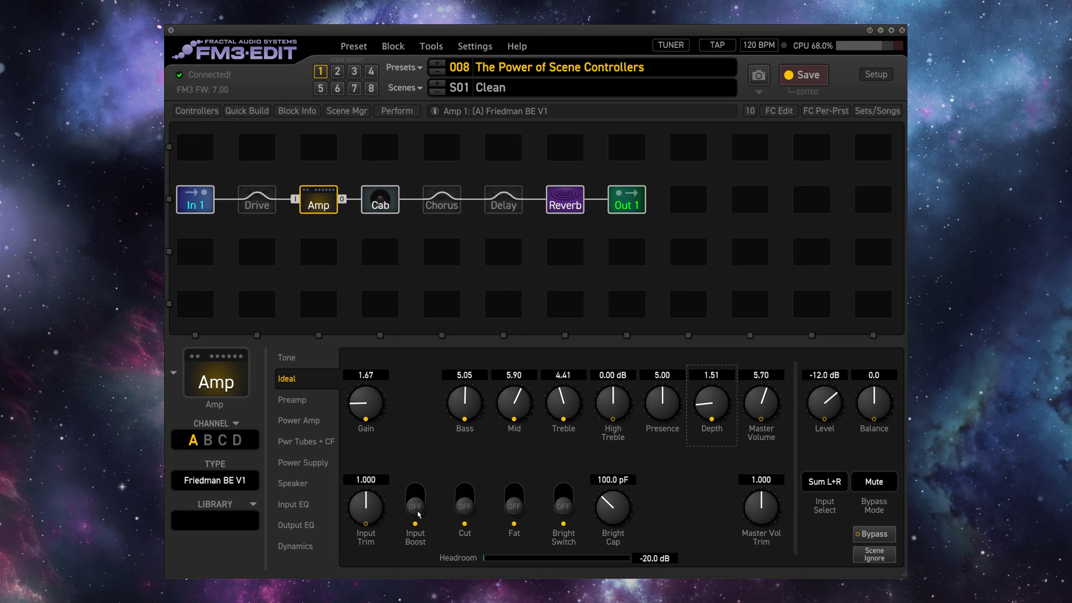
Set the Amp Input Boost modifier curve's Mid to 0.0 % and show the Amp's Tone controls
{"action": "left_click", "coordinate": [415, 524]}
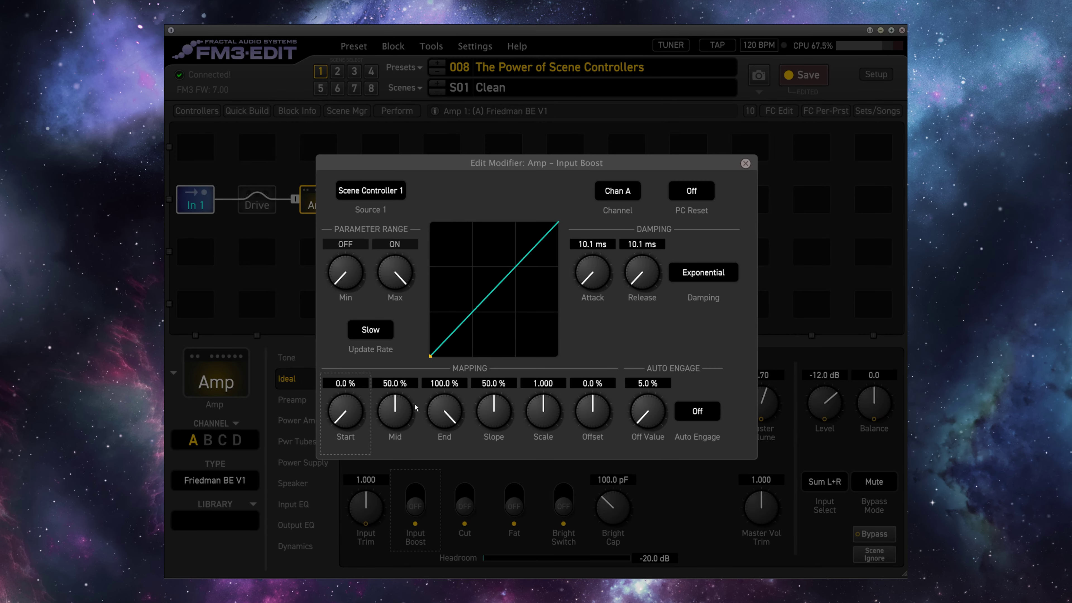
{"action": "left_click_drag", "start_coordinate": [395, 409], "coordinate": [393, 503]}
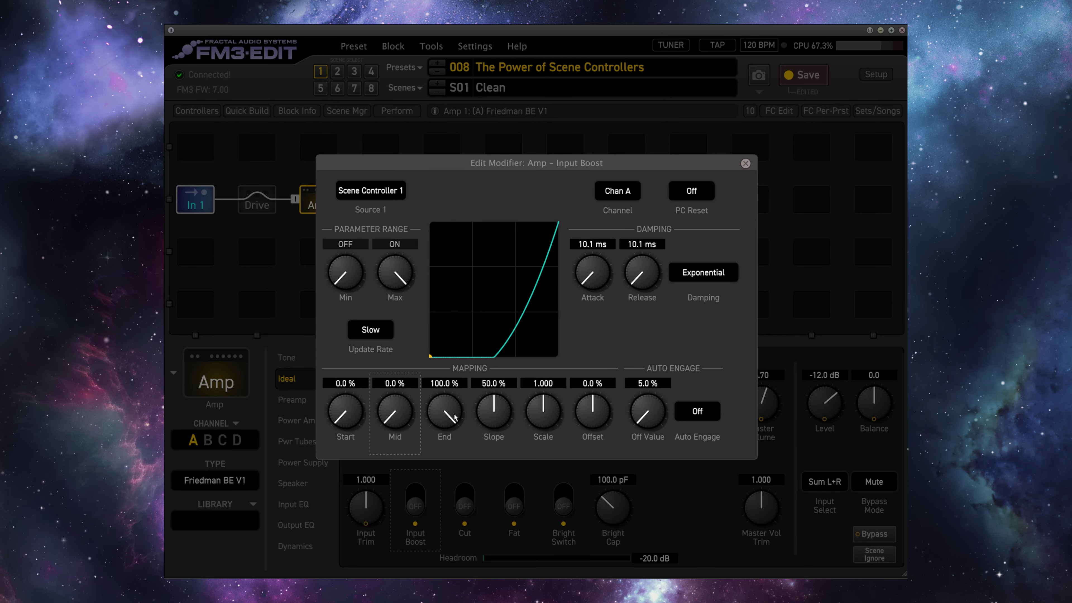
{"action": "left_click", "coordinate": [745, 163]}
{"action": "left_click", "coordinate": [286, 358]}
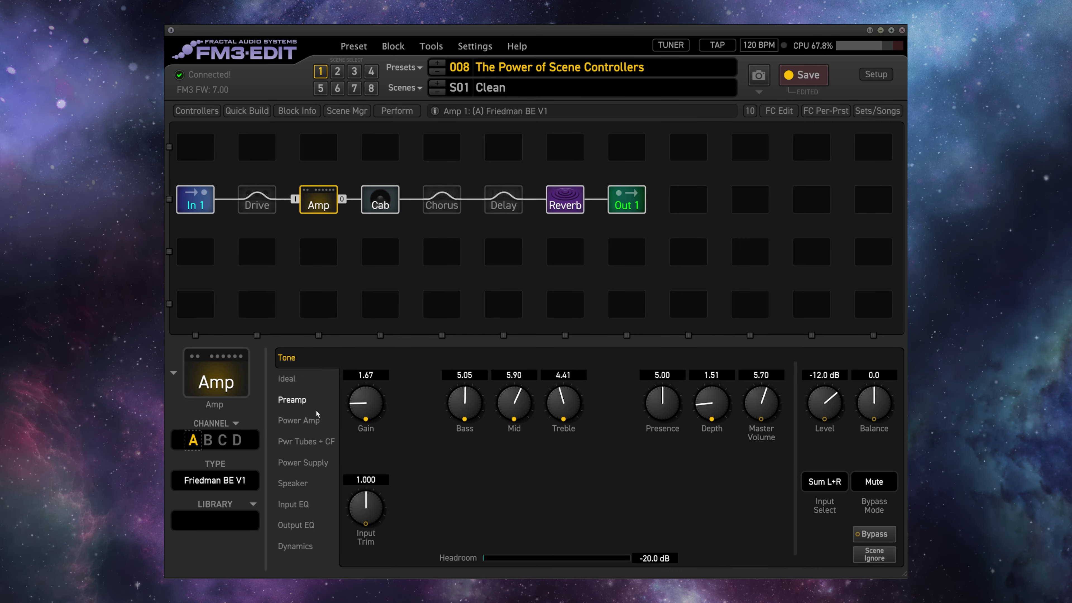
Assign Scene Controller 1 to the Delay's Input Gain, with the modifier limited to channel A
{"action": "left_click", "coordinate": [565, 199]}
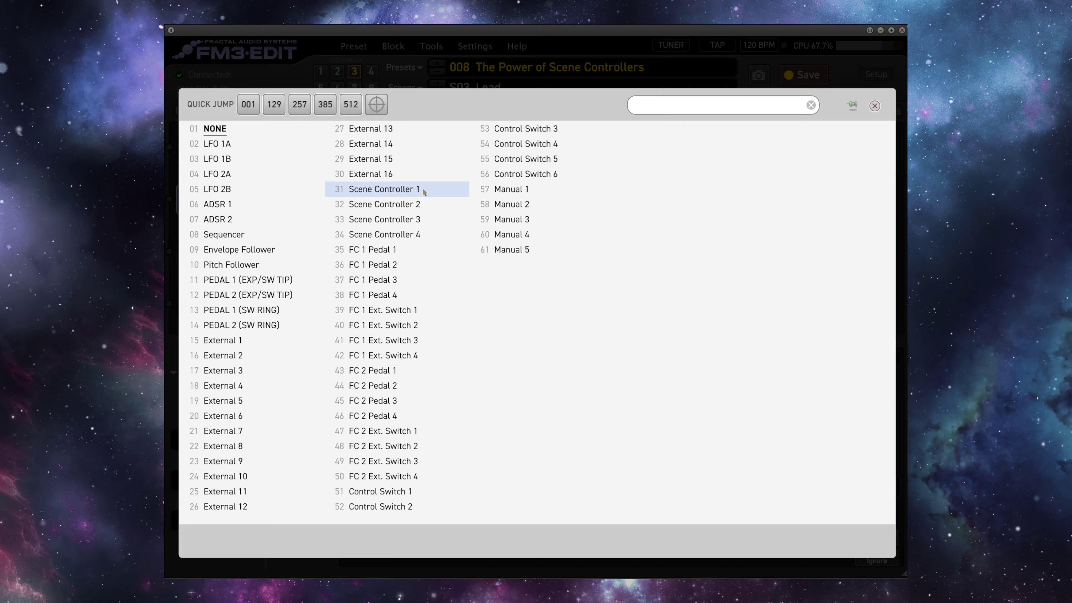
{"action": "left_click", "coordinate": [419, 189]}
{"action": "left_click", "coordinate": [613, 191]}
{"action": "left_click", "coordinate": [617, 213]}
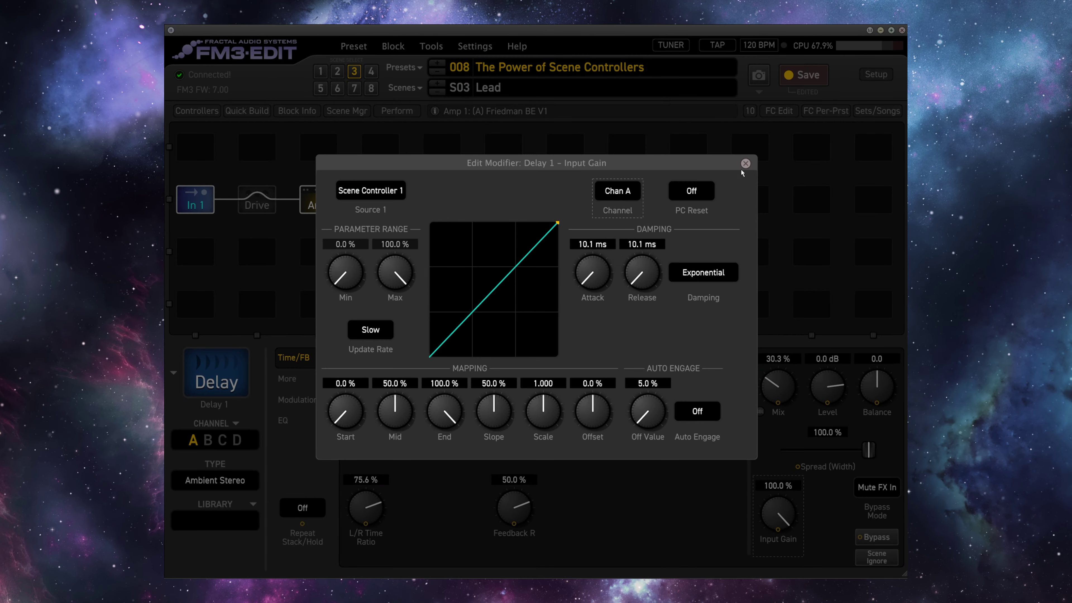
{"action": "key", "text": "Escape"}
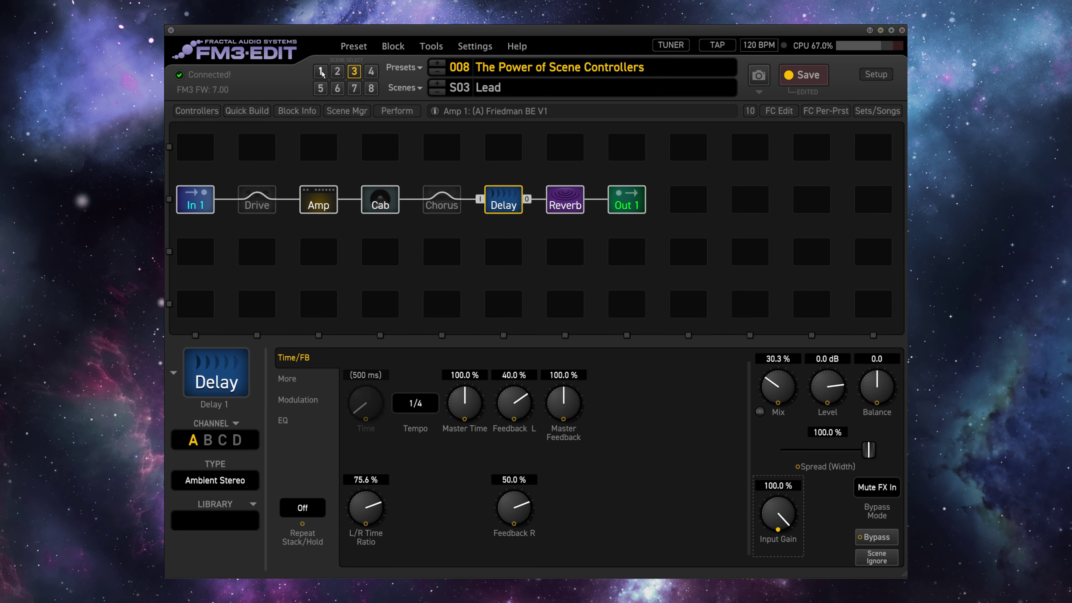
In Scene 1, set the Start of the Delay's Input Gain modifier curve to 50 %
{"action": "double_click", "coordinate": [785, 518]}
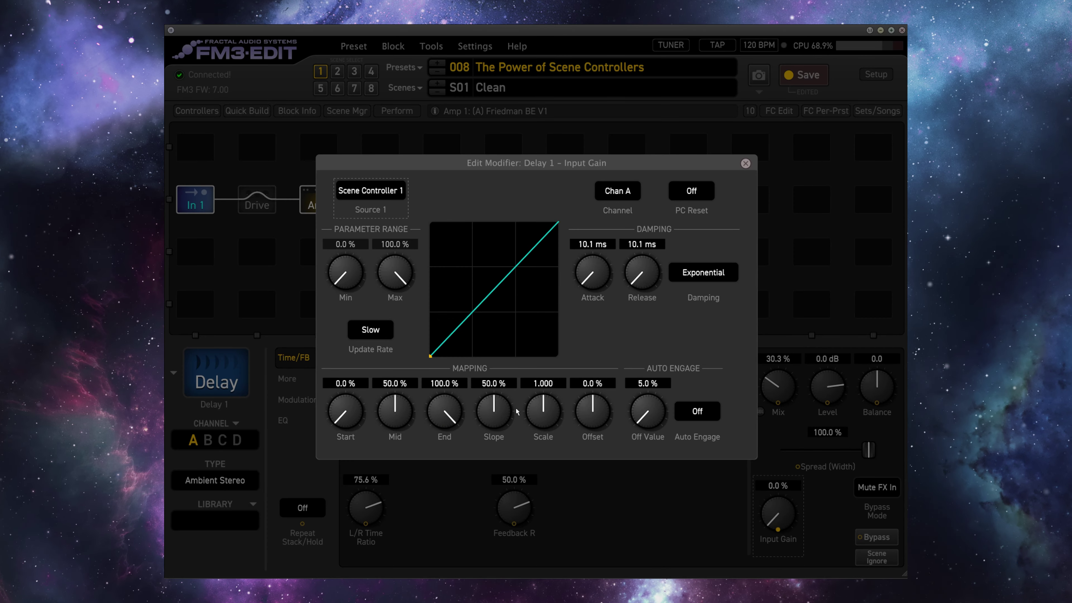
{"action": "left_click", "coordinate": [349, 381]}
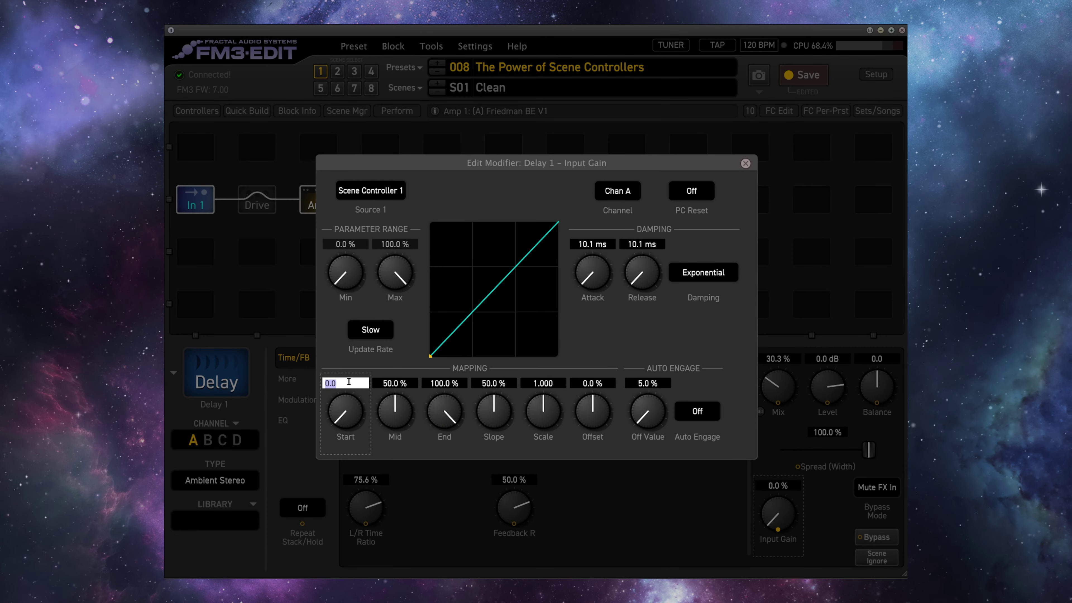
{"action": "type", "text": "50"}
{"action": "key", "text": "Return"}
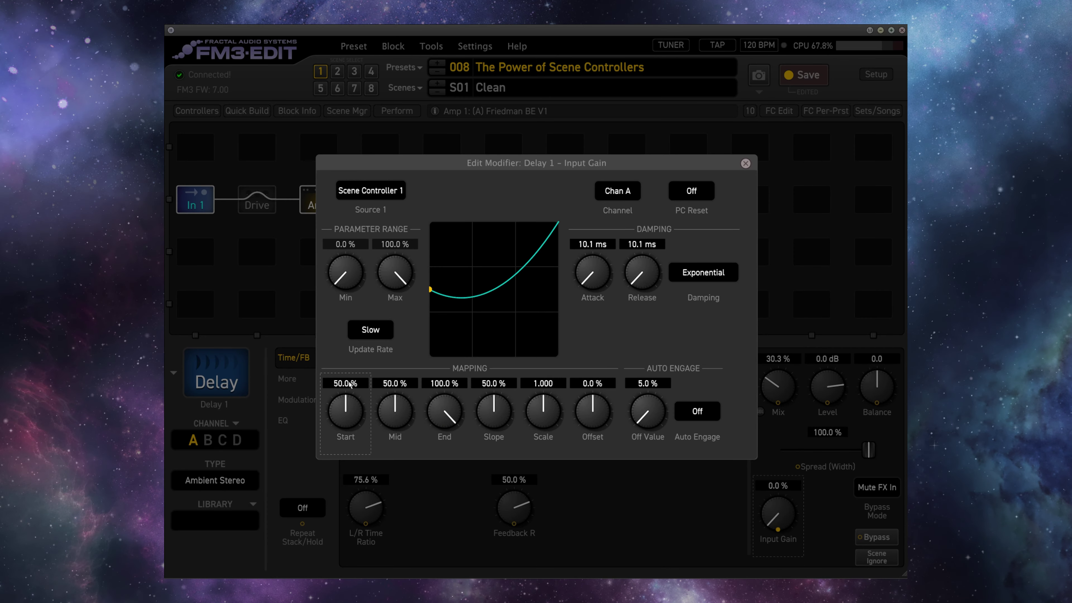
In Scene 1, set the Start of the Reverb's Input Gain modifier curve to 80 %
{"action": "double_click", "coordinate": [778, 513]}
{"action": "left_click", "coordinate": [345, 383]}
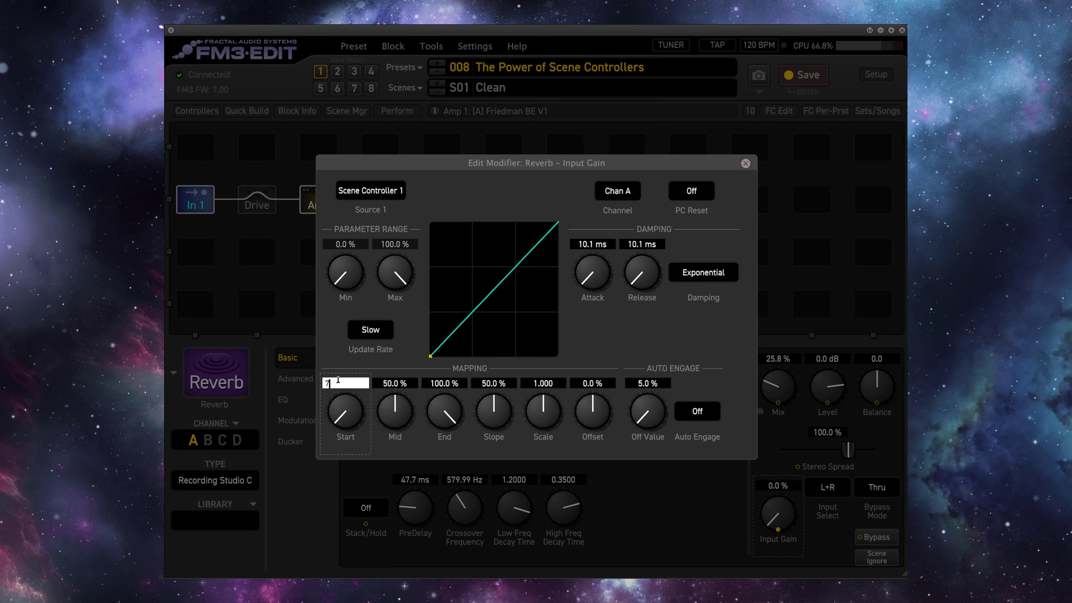
{"action": "type", "text": "75"}
{"action": "key", "text": "Return"}
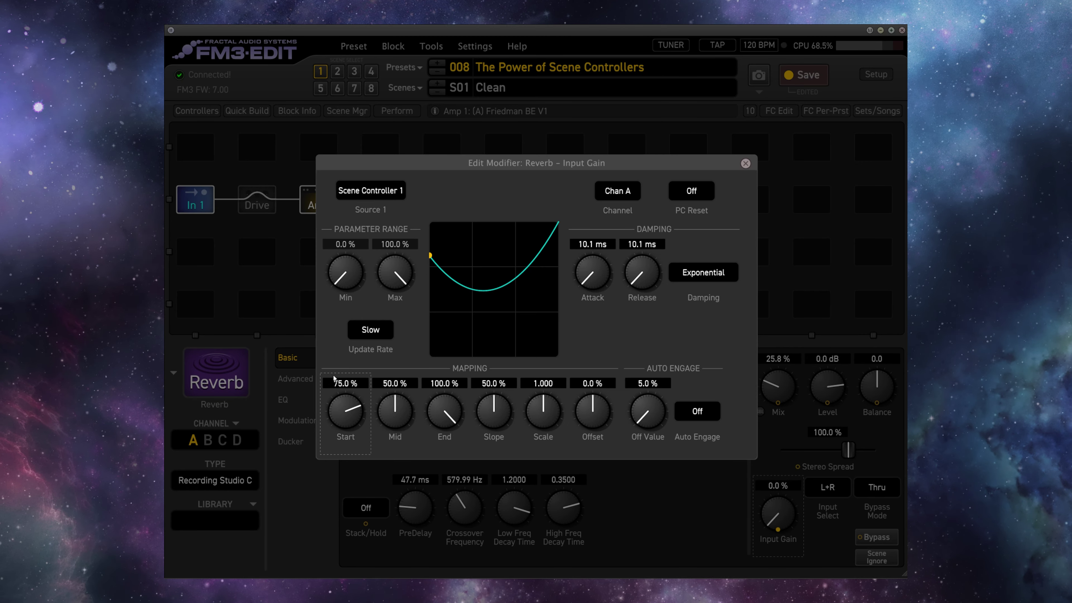
{"action": "left_click", "coordinate": [346, 383]}
{"action": "type", "text": "100"}
{"action": "key", "text": "Return"}
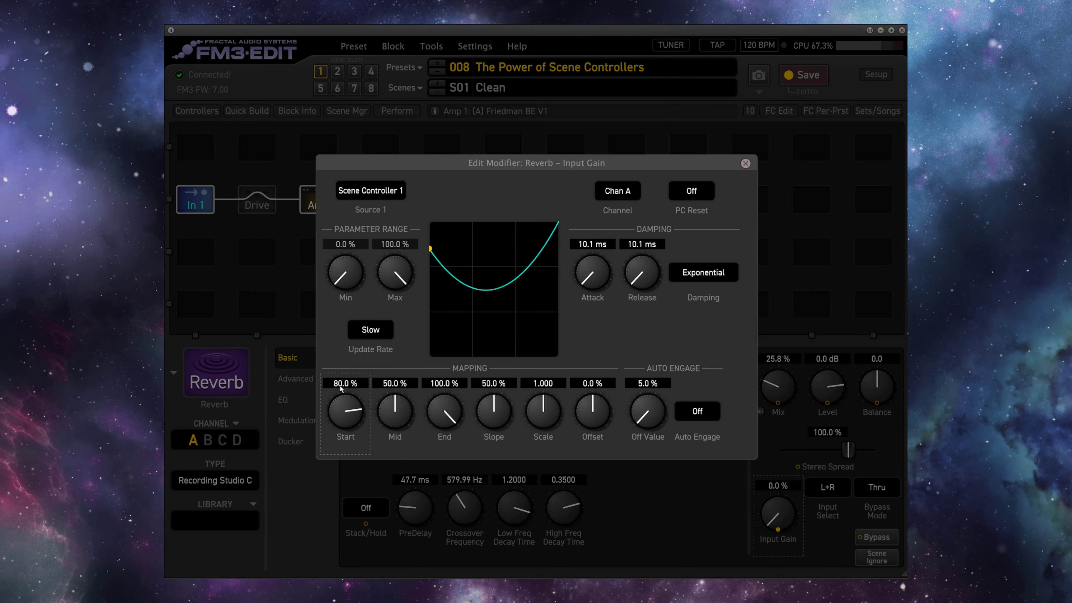
{"action": "key", "text": "Escape"}
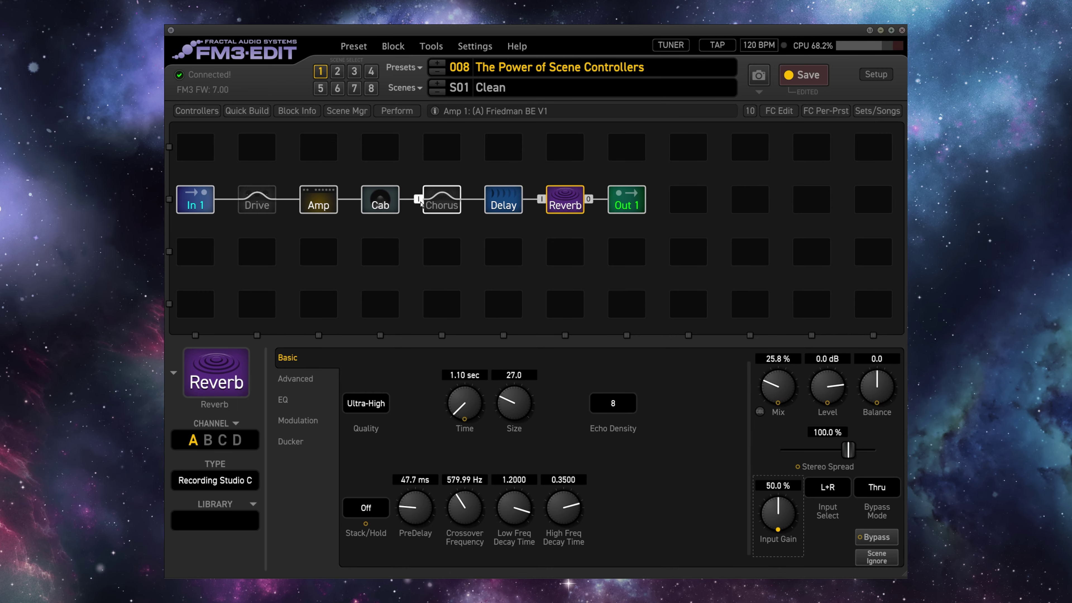
Switch to Scene 2 and set the Mid of the Delay's Input Gain modifier curve to 0 %
{"action": "left_click", "coordinate": [337, 71]}
{"action": "left_click", "coordinate": [504, 199]}
{"action": "left_click", "coordinate": [778, 529]}
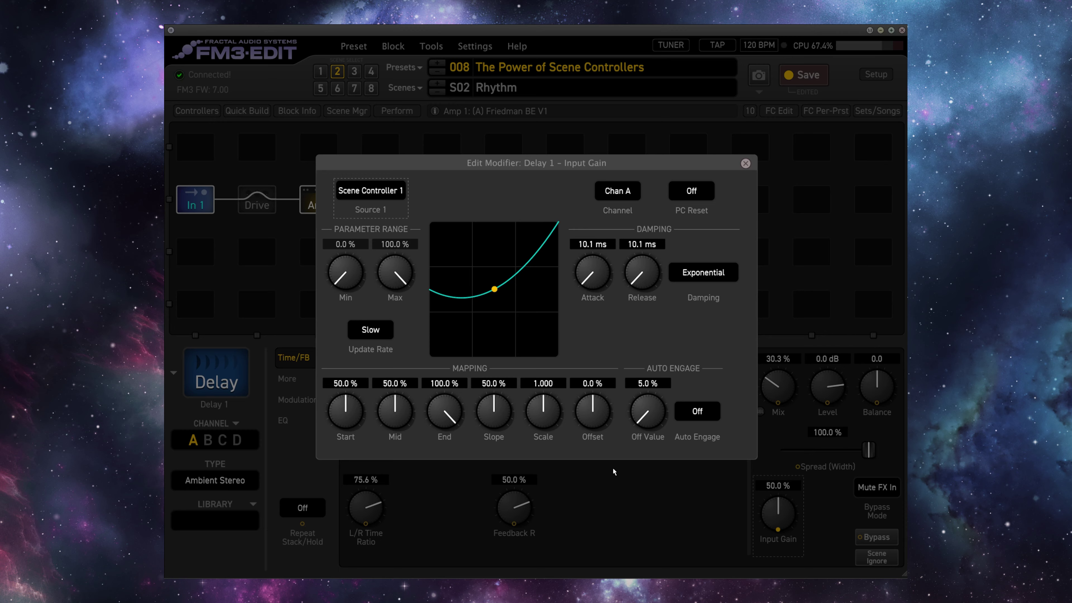
{"action": "left_click", "coordinate": [388, 383]}
{"action": "type", "text": "0"}
{"action": "key", "text": "Return"}
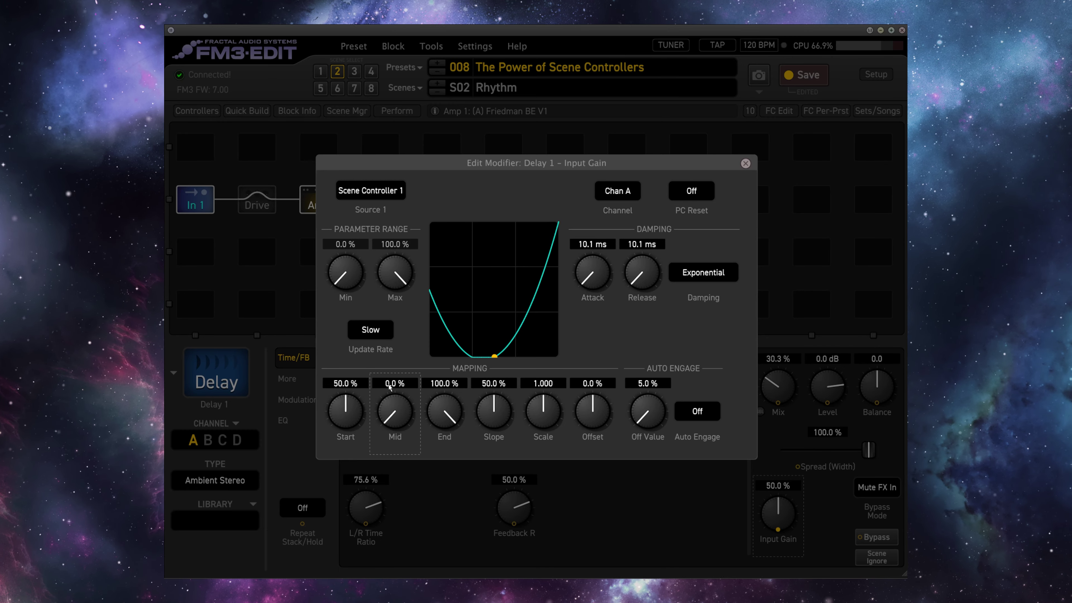
{"action": "key", "text": "Escape"}
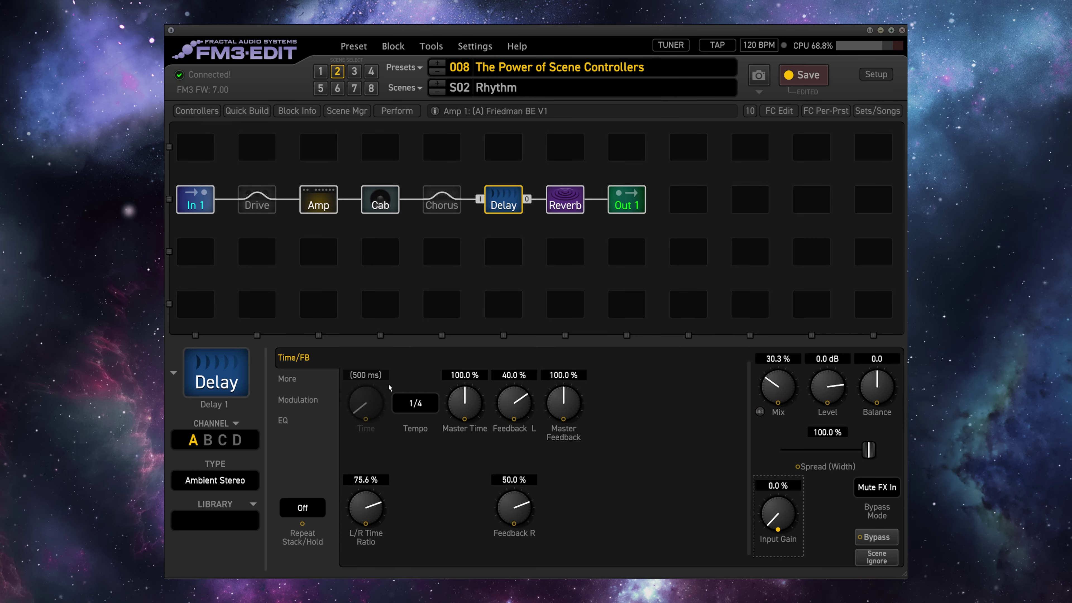
In Scene 2, set the Mid of the Reverb's Input Gain modifier curve to 25 %
{"action": "key", "text": "Right"}
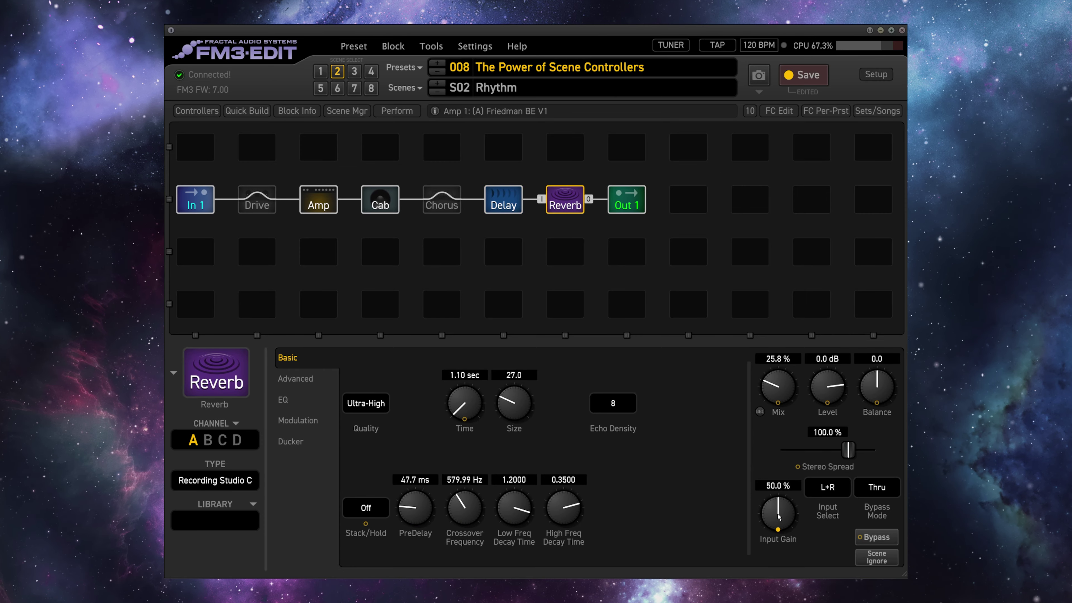
{"action": "double_click", "coordinate": [779, 516]}
{"action": "double_click", "coordinate": [395, 384]}
{"action": "type", "text": "25"}
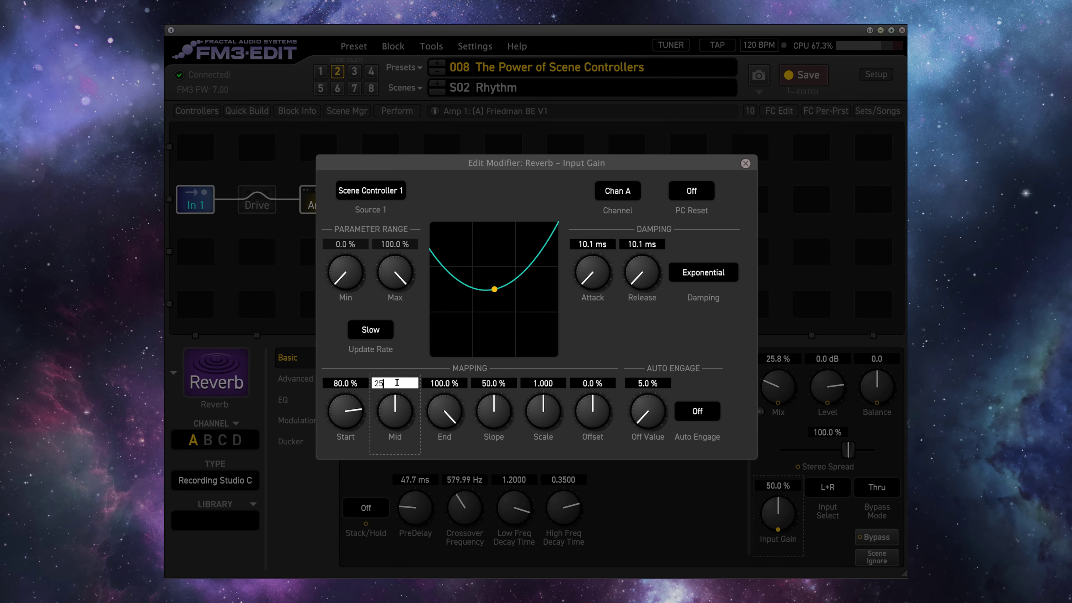
{"action": "key", "text": "Return"}
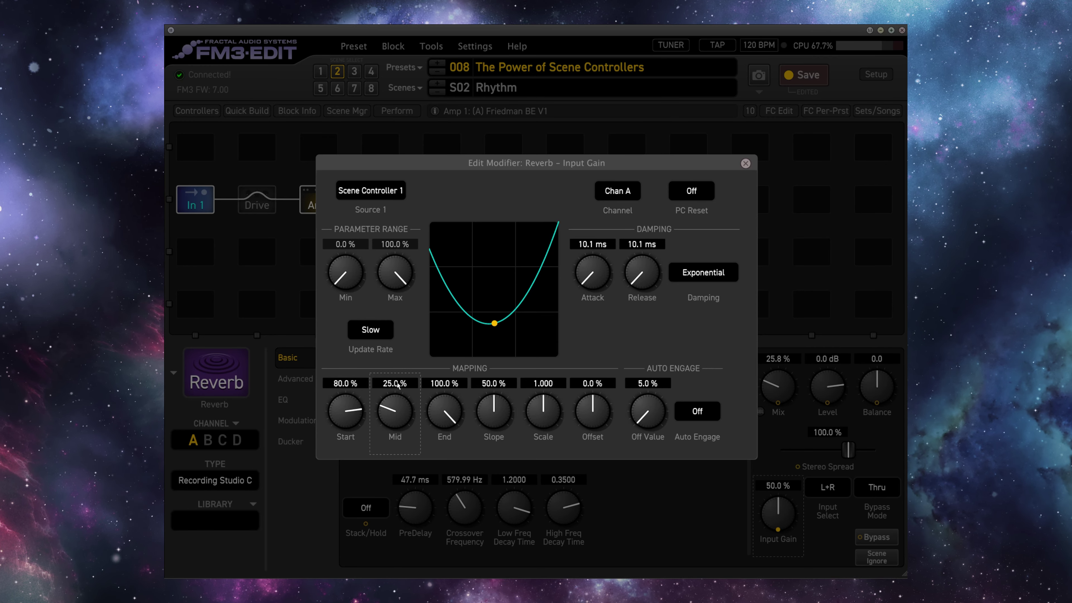
{"action": "key", "text": "Escape"}
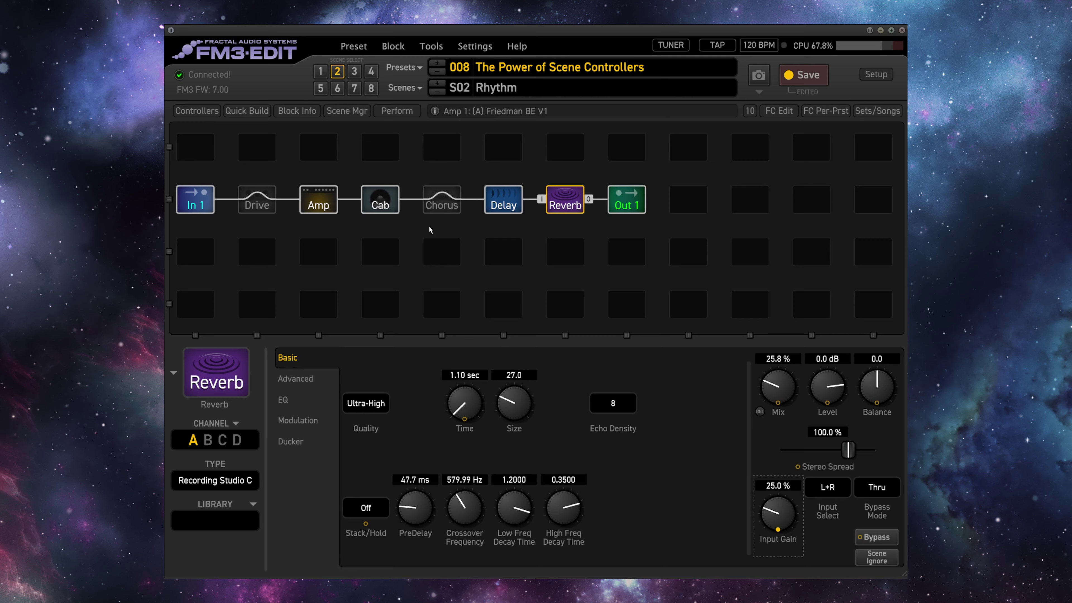
Check the Delay and Reverb Input Gain in Scene 3, including the Reverb's modifier curve
{"action": "left_click", "coordinate": [504, 201]}
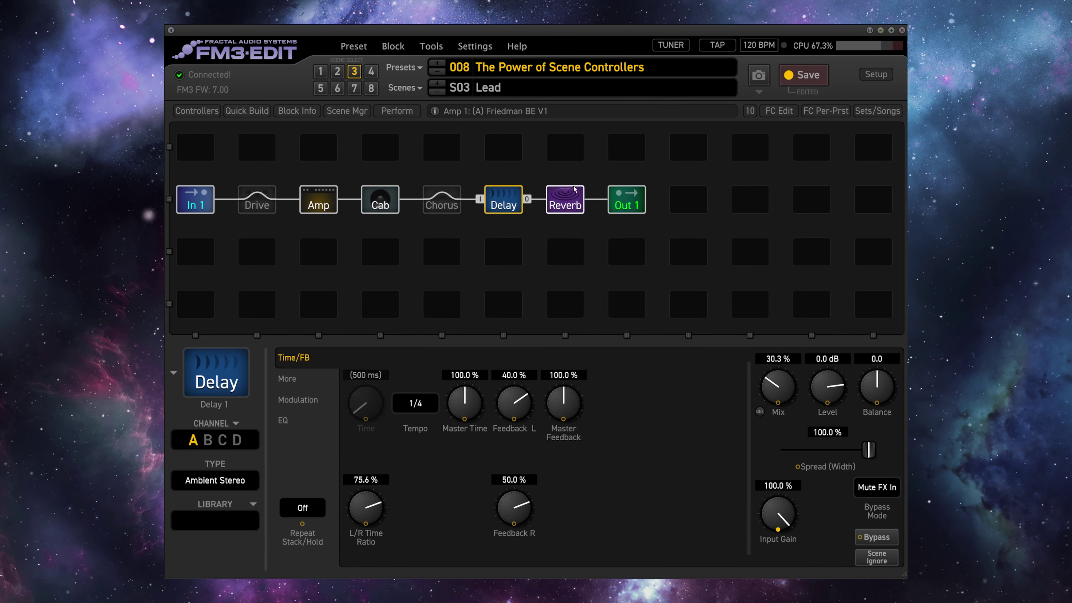
{"action": "left_click", "coordinate": [565, 201]}
{"action": "left_click", "coordinate": [778, 529]}
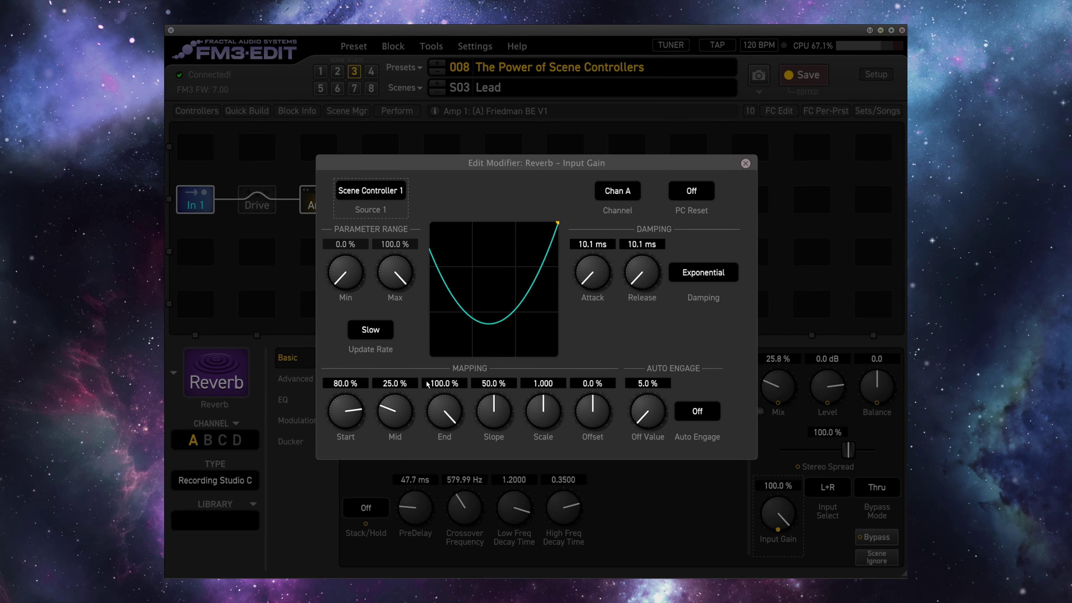
{"action": "key", "text": "Escape"}
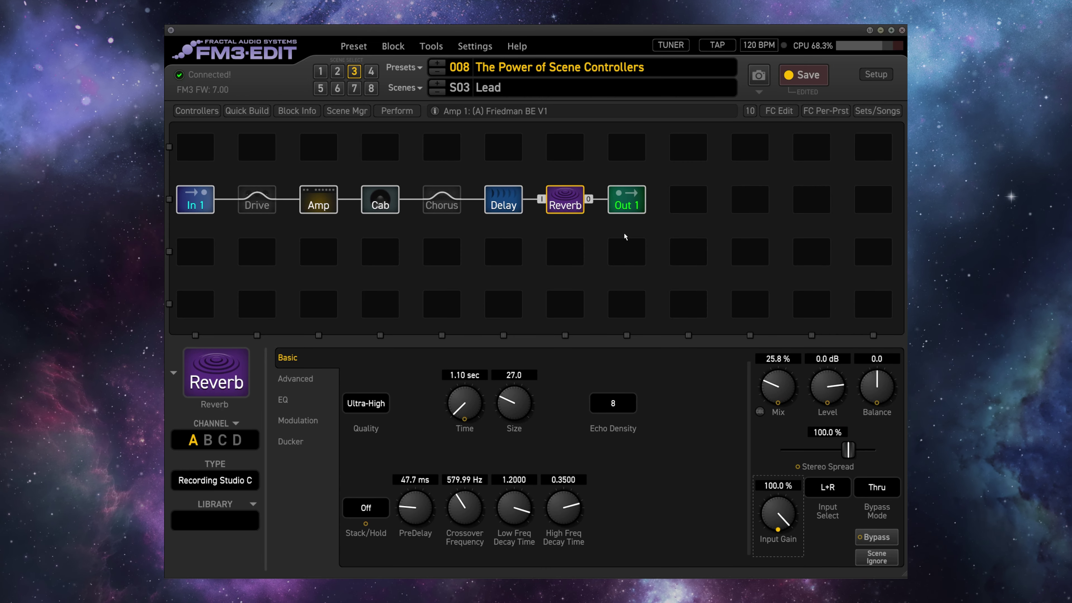
{"action": "left_click", "coordinate": [517, 202]}
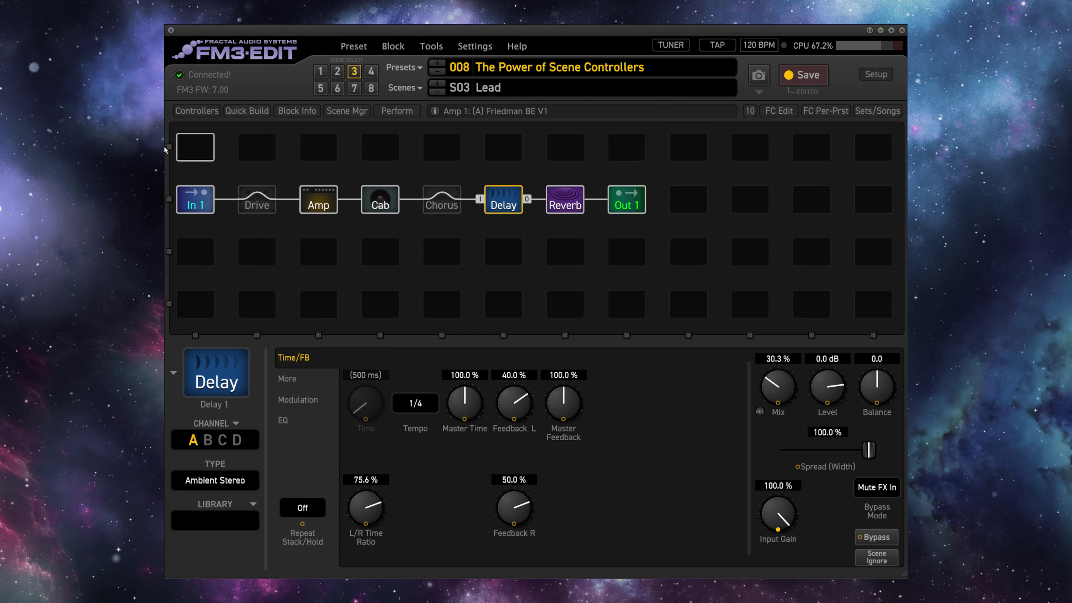
Step through Scenes 1 to 3, review the Amp, Delay and Reverb blocks, and view the Chorus settings in Scene 1
{"action": "left_click", "coordinate": [320, 72]}
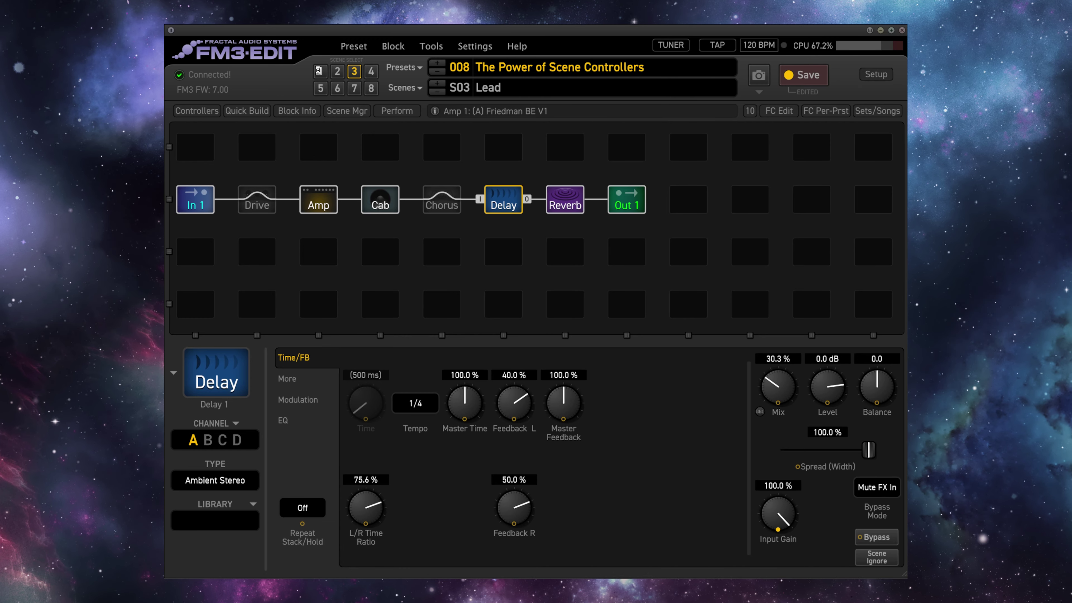
{"action": "left_click", "coordinate": [339, 72]}
{"action": "left_click", "coordinate": [354, 72]}
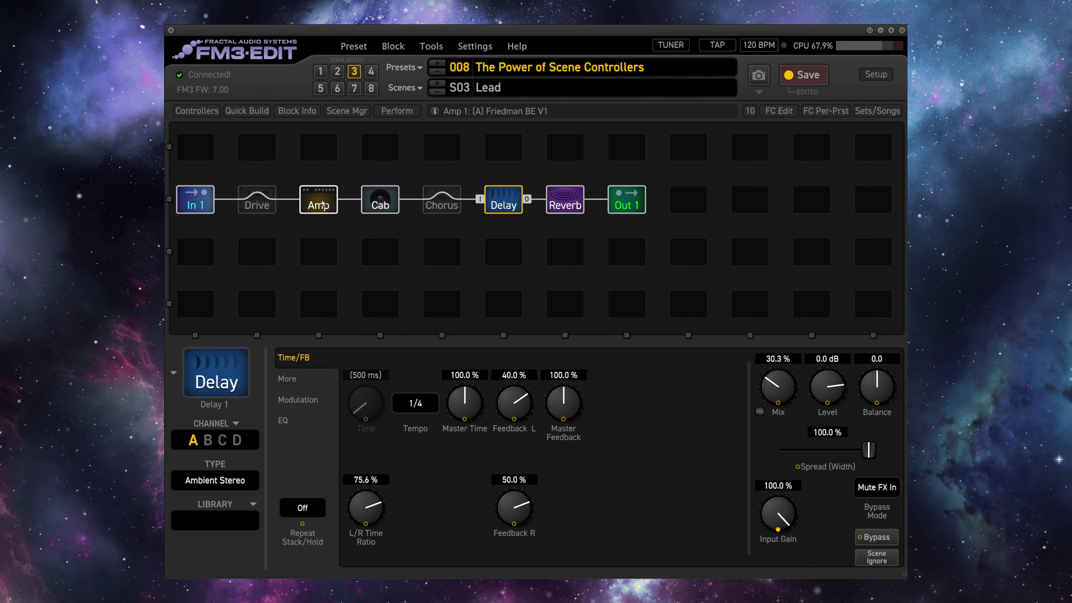
{"action": "left_click", "coordinate": [318, 199]}
{"action": "left_click", "coordinate": [504, 200]}
{"action": "left_click", "coordinate": [565, 203]}
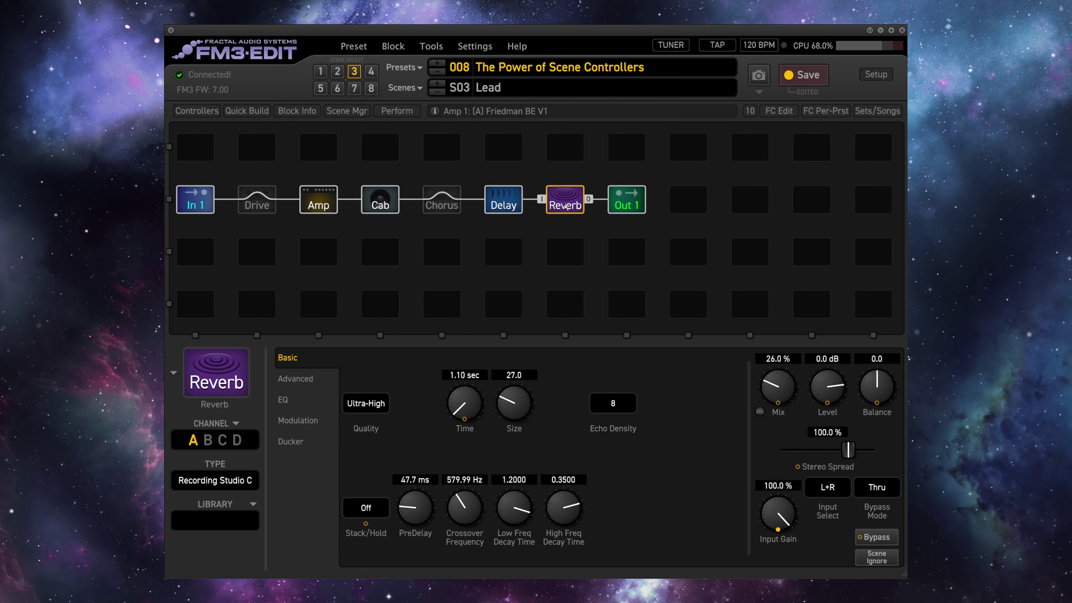
{"action": "left_click", "coordinate": [503, 202]}
{"action": "left_click", "coordinate": [325, 202]}
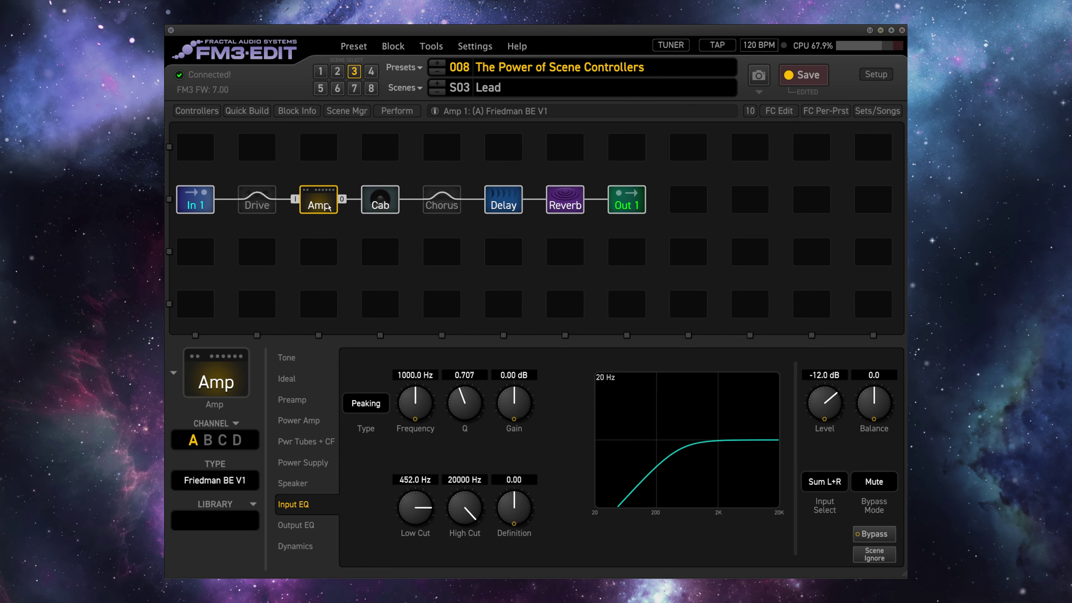
{"action": "left_click", "coordinate": [320, 71]}
{"action": "left_click", "coordinate": [441, 202]}
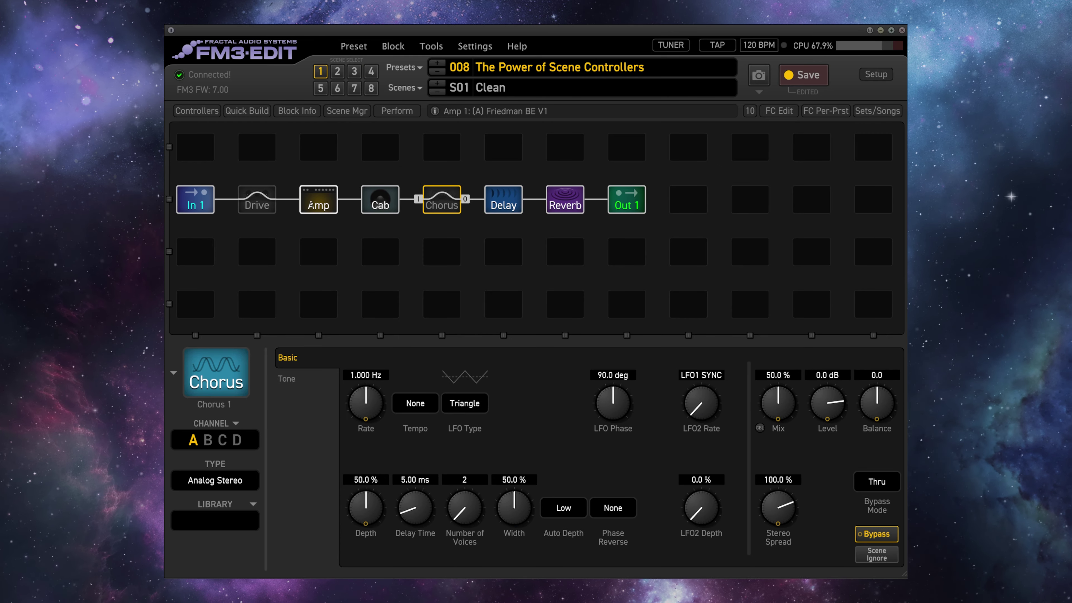
View the Drive block's settings and engage the Chorus block in Scene 1
{"action": "left_click", "coordinate": [256, 200]}
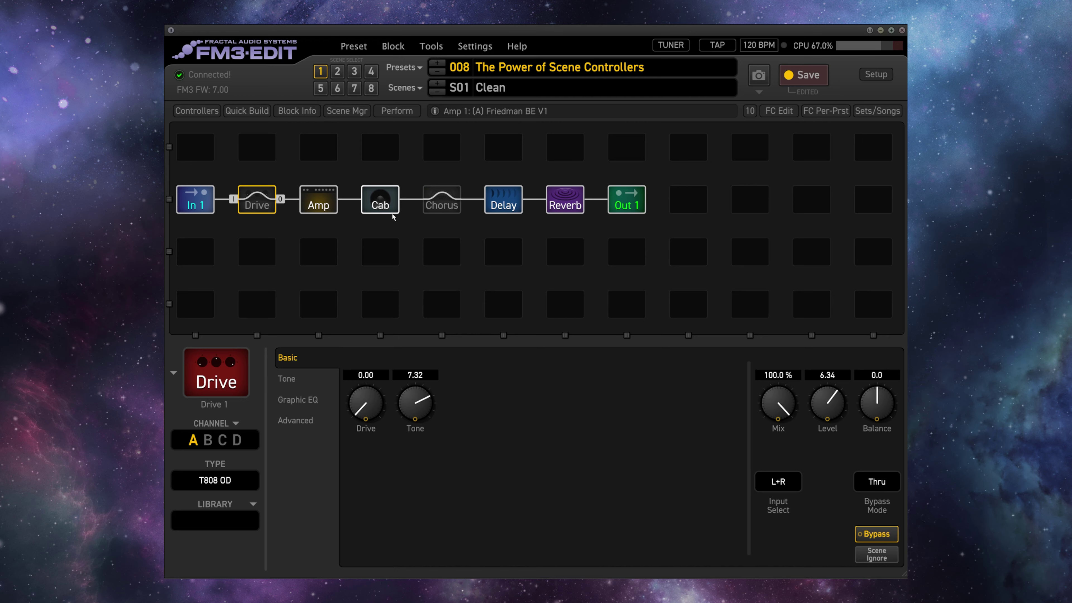
{"action": "left_click", "coordinate": [446, 207]}
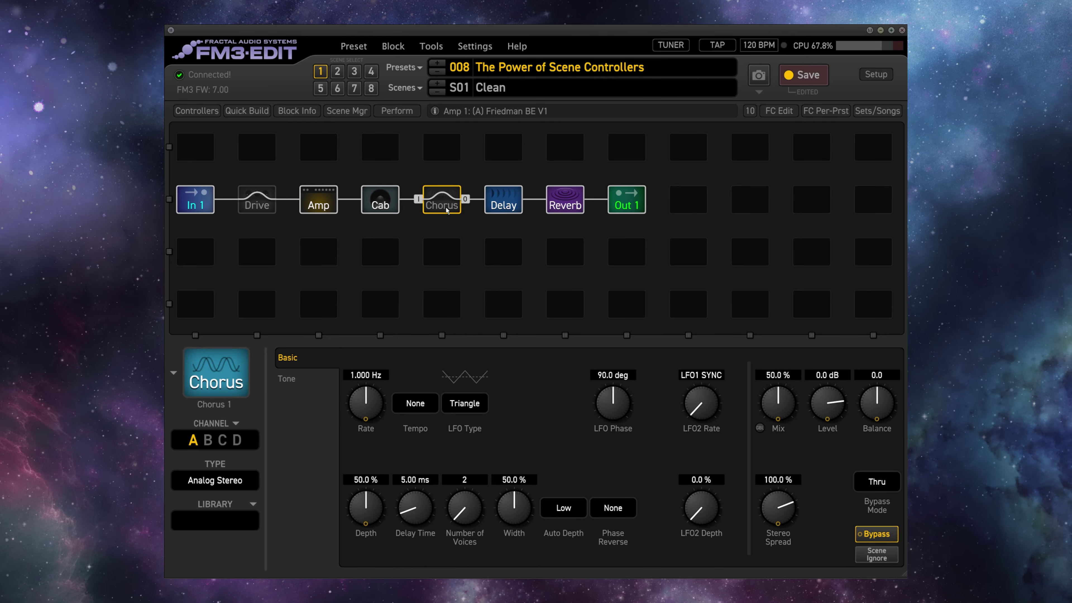
{"action": "left_click", "coordinate": [450, 213]}
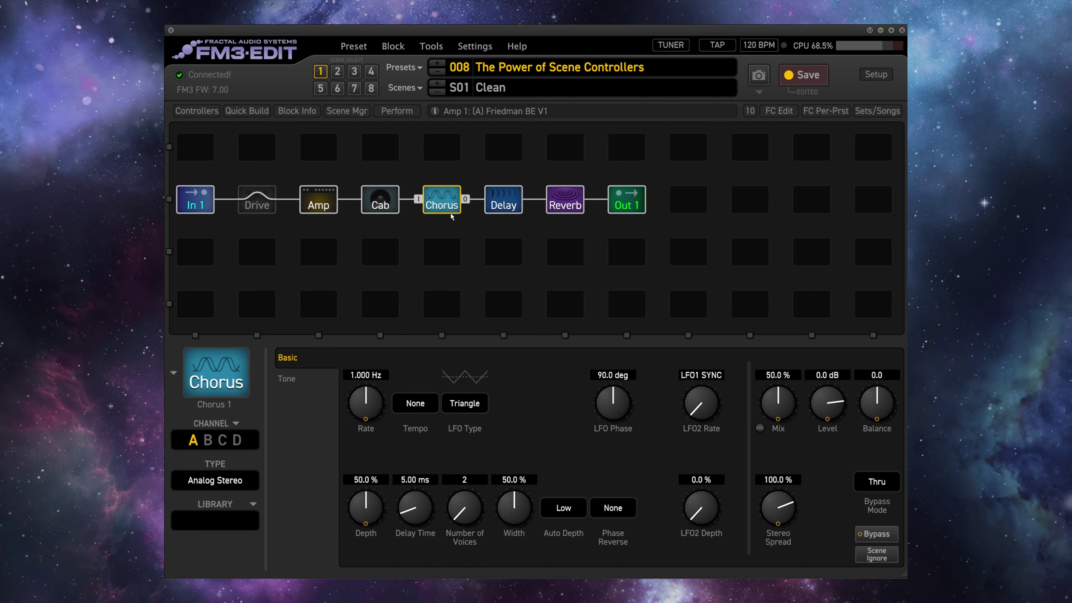
Step through Scene 2 to Scene 3, engage the Drive block there and set its Drive to 0.38
{"action": "left_click", "coordinate": [337, 72]}
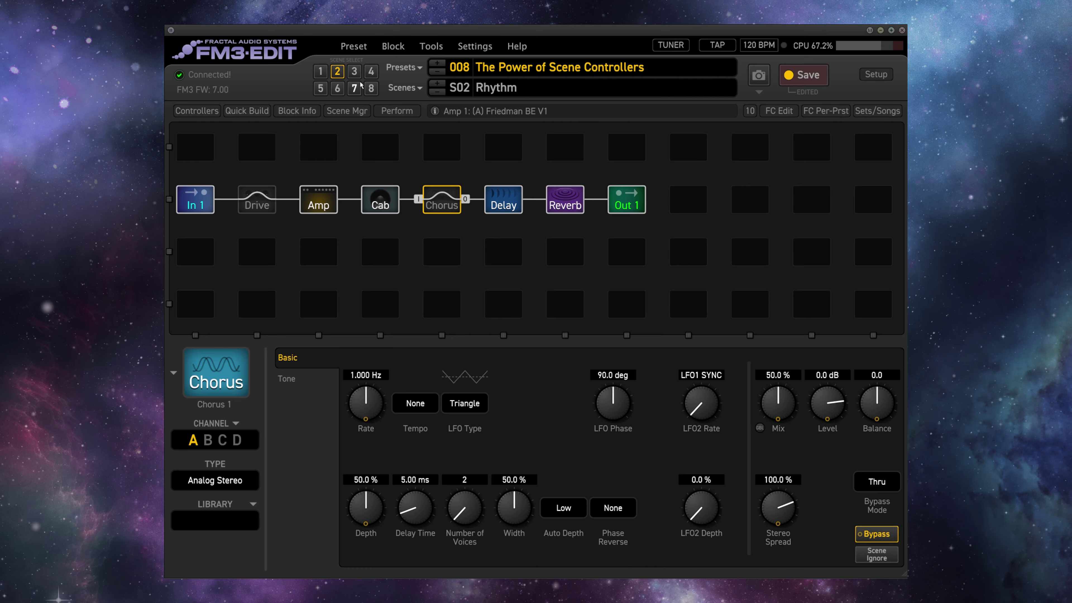
{"action": "left_click", "coordinate": [354, 72]}
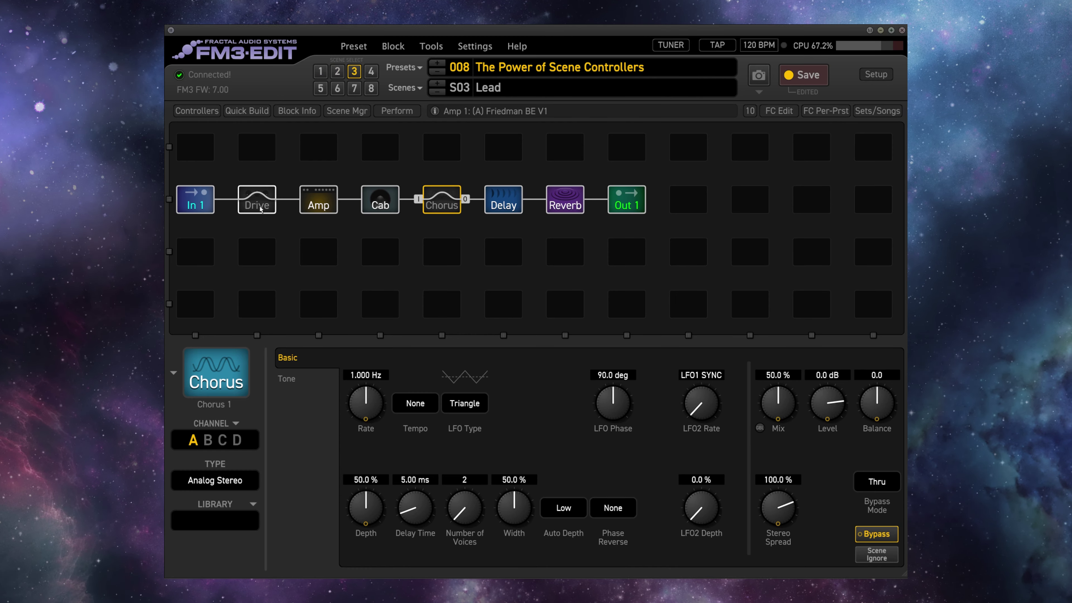
{"action": "left_click", "coordinate": [257, 204]}
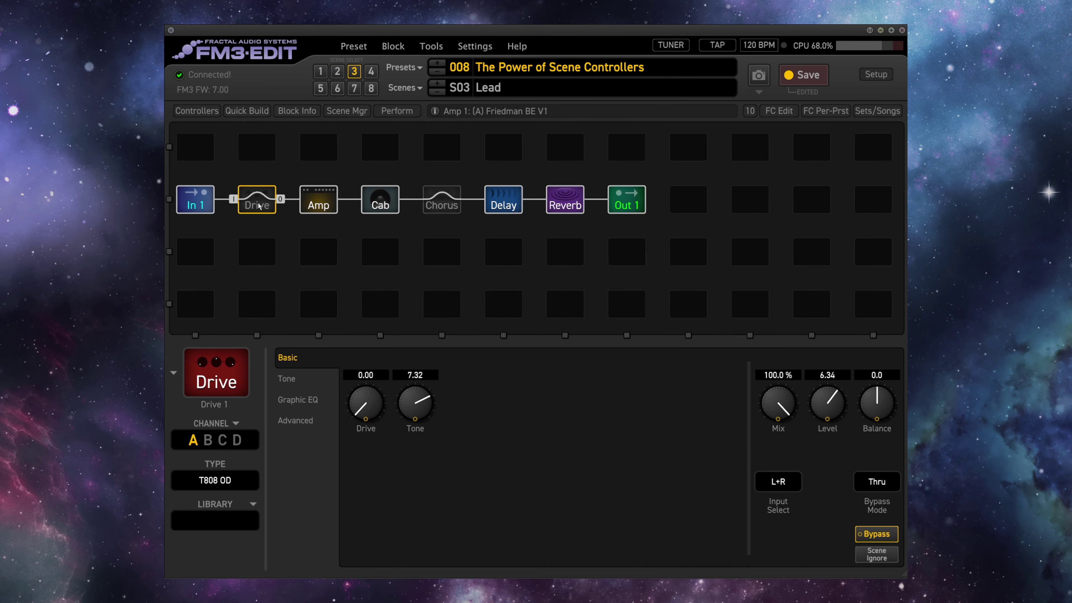
{"action": "left_click_drag", "start_coordinate": [376, 423], "coordinate": [368, 397]}
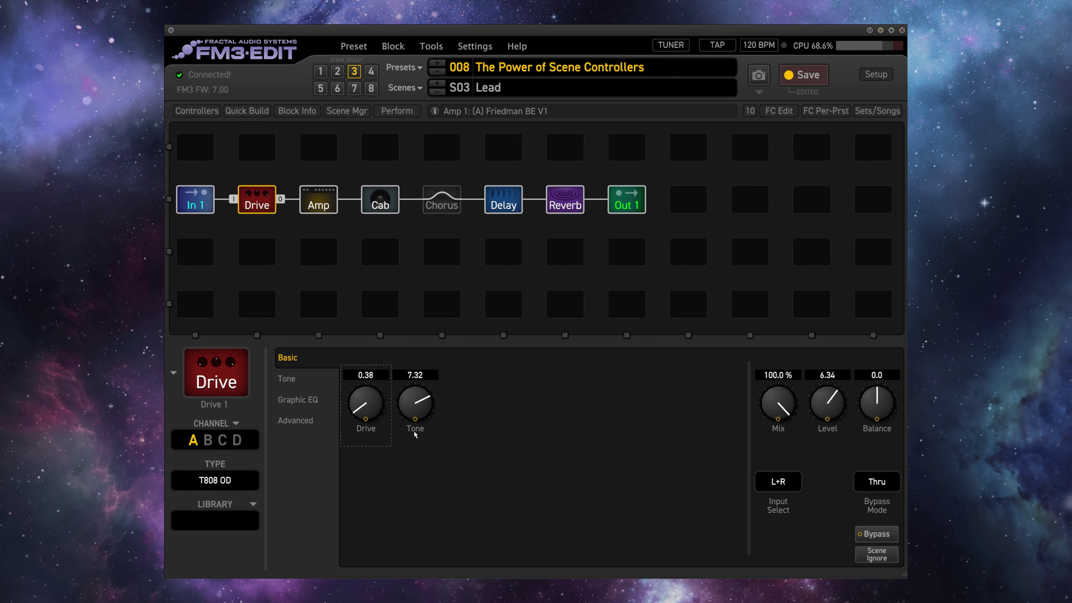
Try slower damping on the Amp's Gain modifier in Scene 1, with an Attack of 1121.3 ms and a longer Release
{"action": "right_click", "coordinate": [366, 402]}
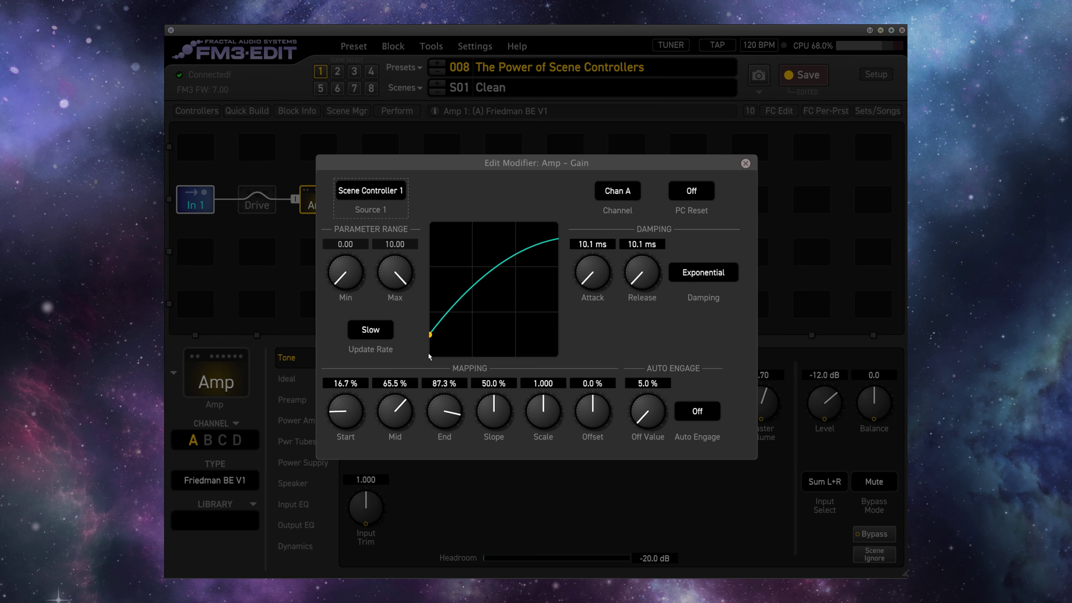
{"action": "left_click_drag", "start_coordinate": [579, 285], "coordinate": [582, 253]}
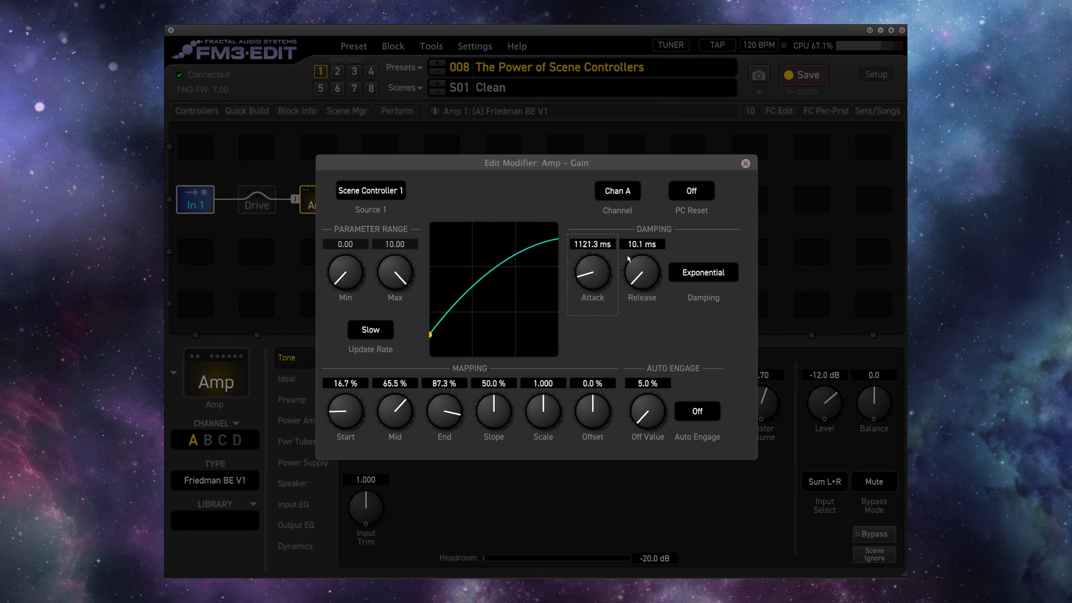
{"action": "left_click", "coordinate": [641, 272]}
{"action": "left_click_drag", "start_coordinate": [641, 272], "coordinate": [641, 255]}
{"action": "left_click", "coordinate": [745, 163]}
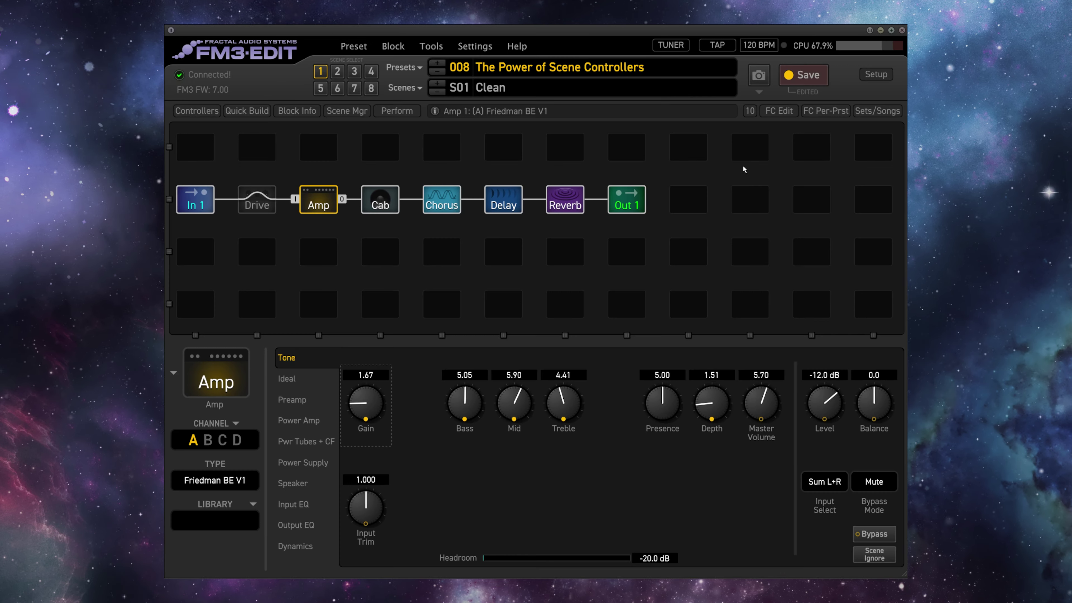
Compare the Amp settings in Scenes 2 and 1 and check the damping of the Gain modifier
{"action": "left_click", "coordinate": [337, 71]}
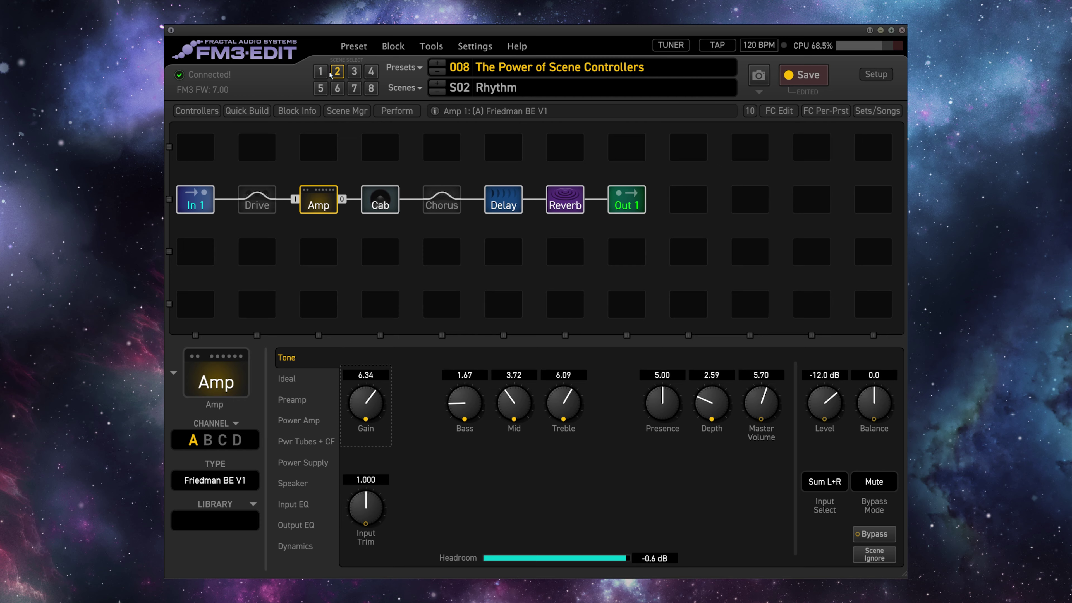
{"action": "left_click", "coordinate": [325, 75]}
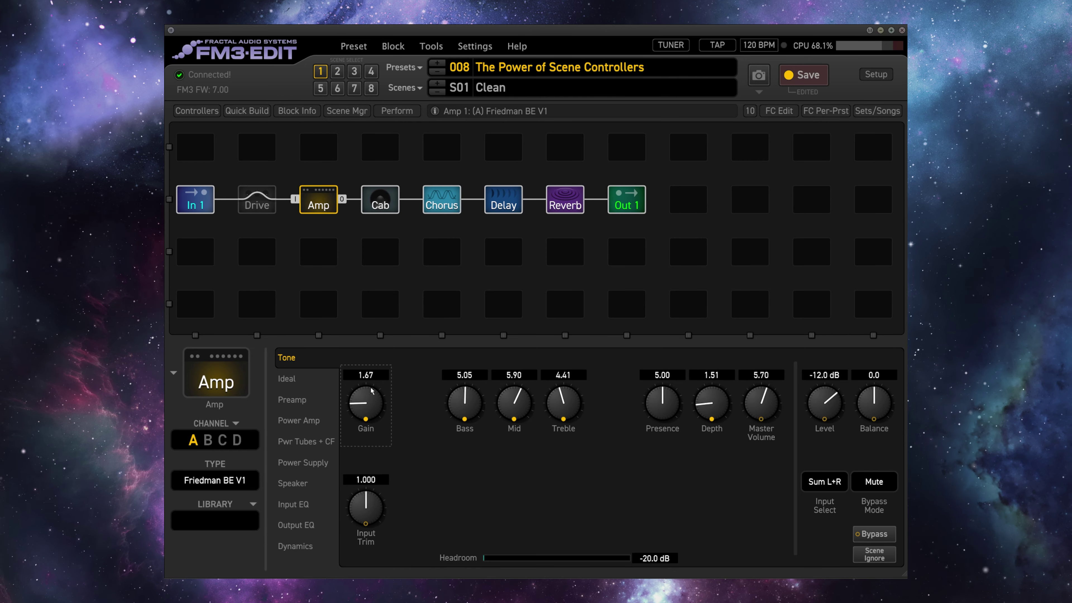
{"action": "right_click", "coordinate": [373, 401]}
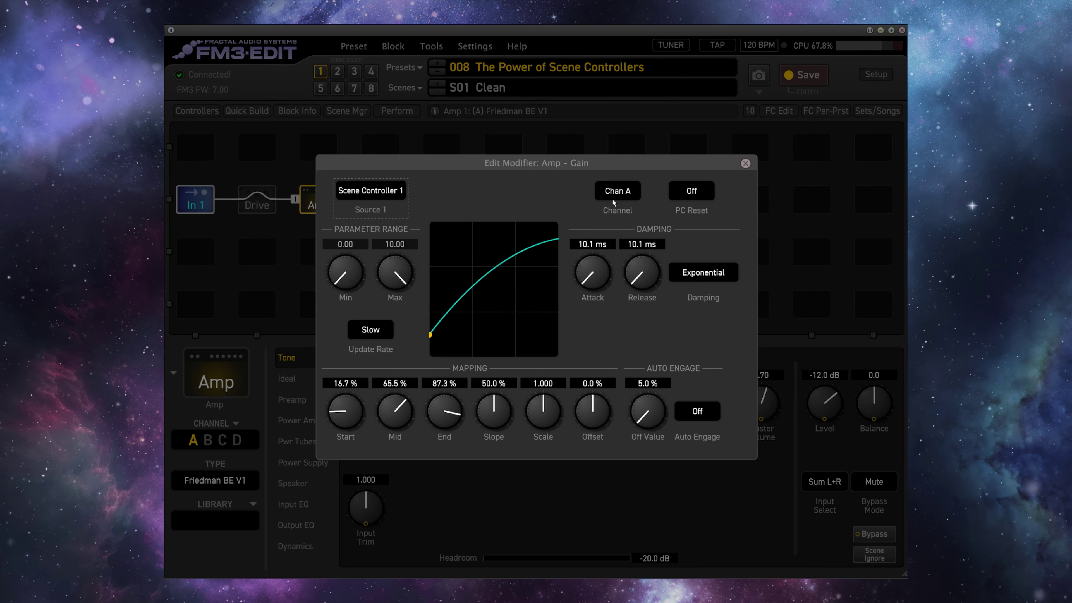
{"action": "left_click", "coordinate": [746, 164]}
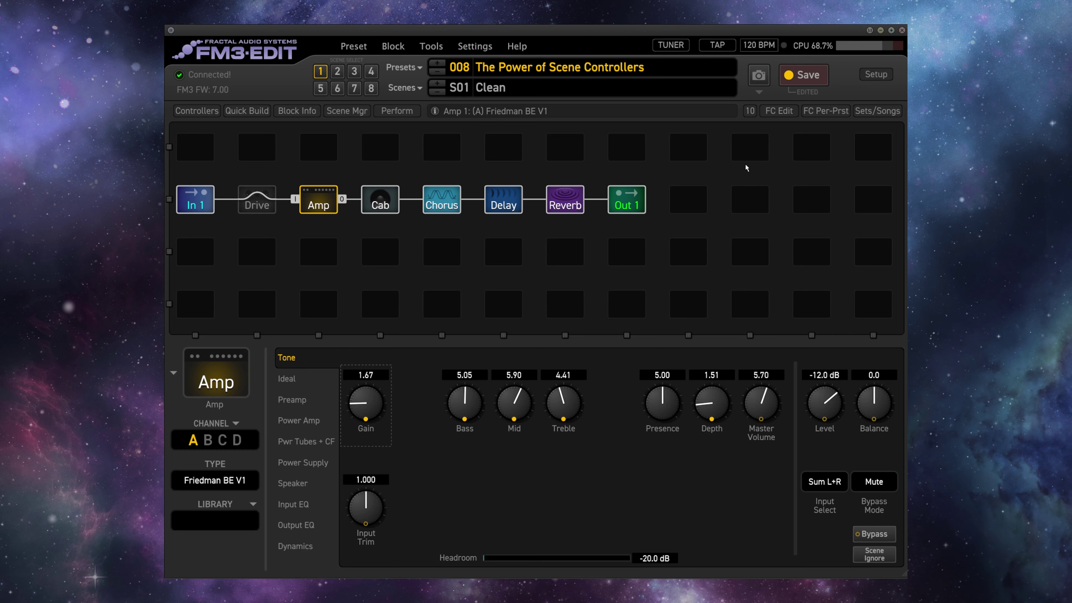
In Scene 4, switch the Amp to channel B and set its type to FAS Skull Crusher
{"action": "left_click", "coordinate": [370, 71]}
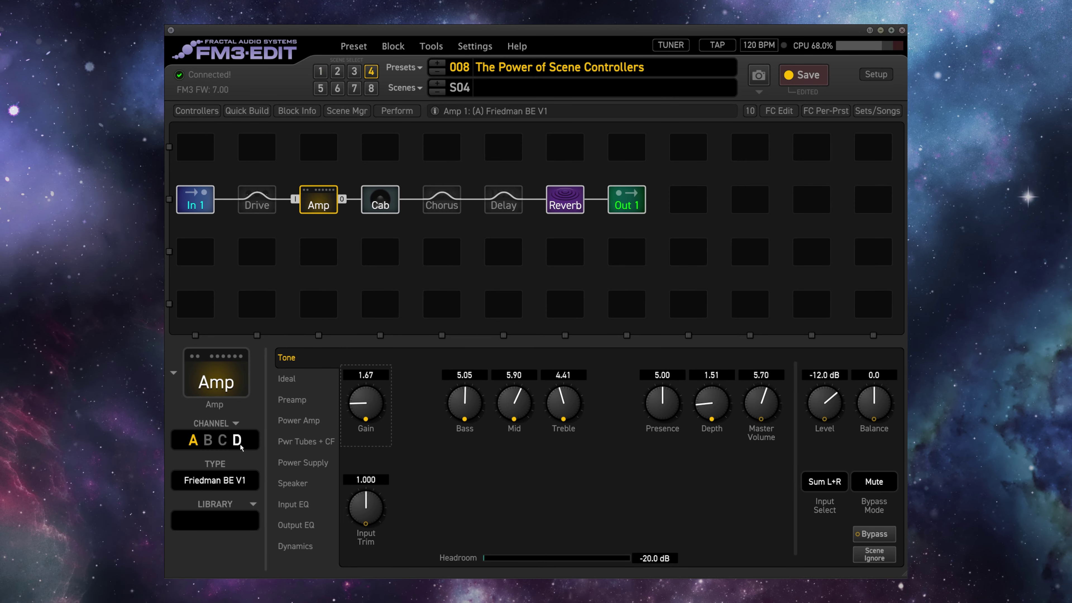
{"action": "left_click", "coordinate": [208, 440]}
{"action": "left_click", "coordinate": [236, 481]}
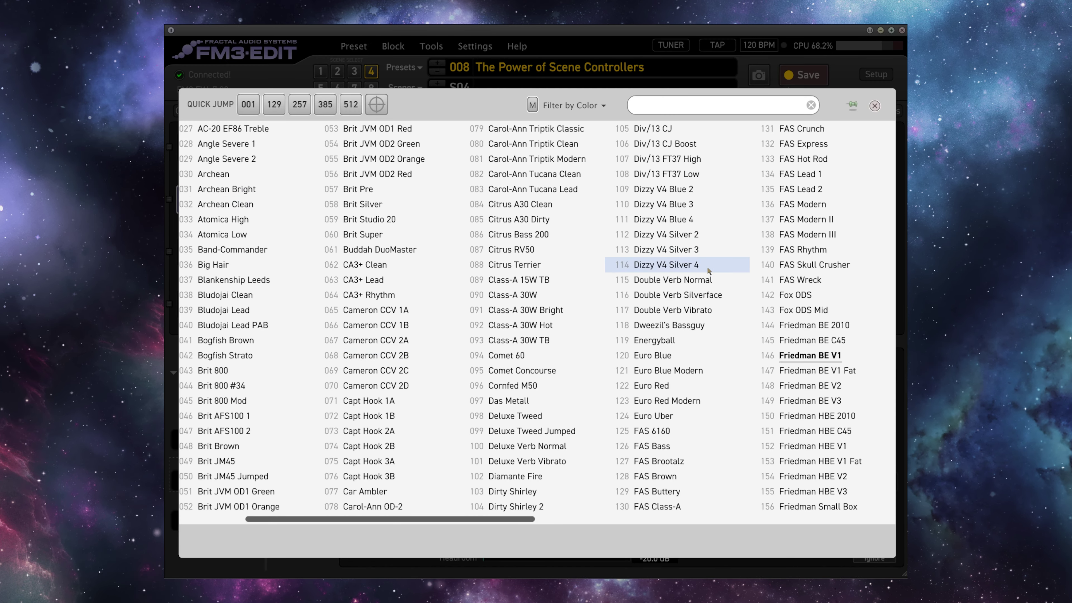
{"action": "left_click", "coordinate": [802, 264]}
Name Scene 4 "Metal"
{"action": "left_click", "coordinate": [526, 87]}
{"action": "type", "text": "Metal"}
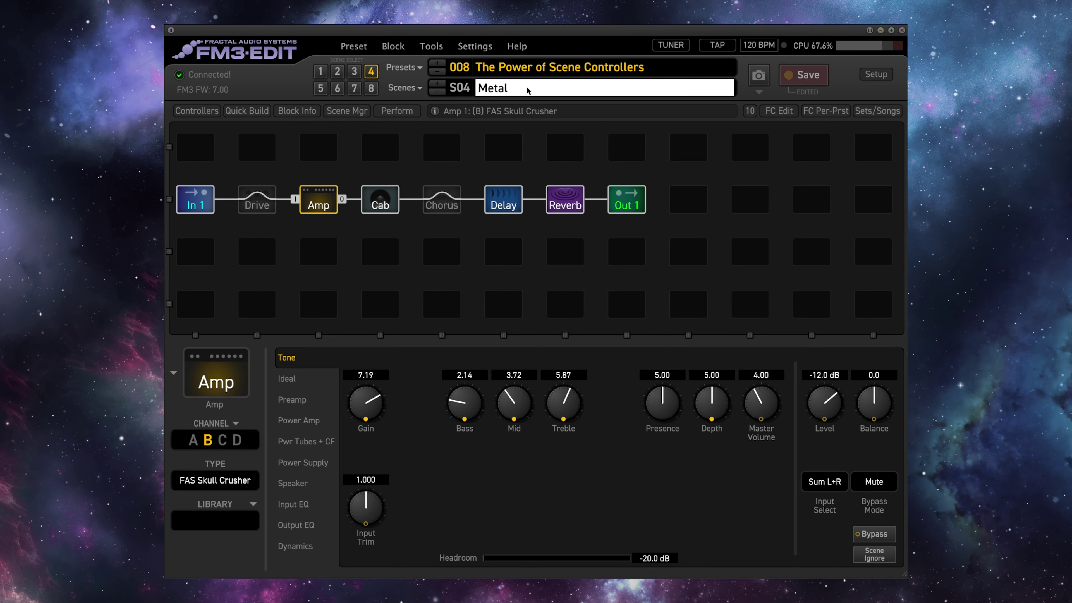
{"action": "key", "text": "Return"}
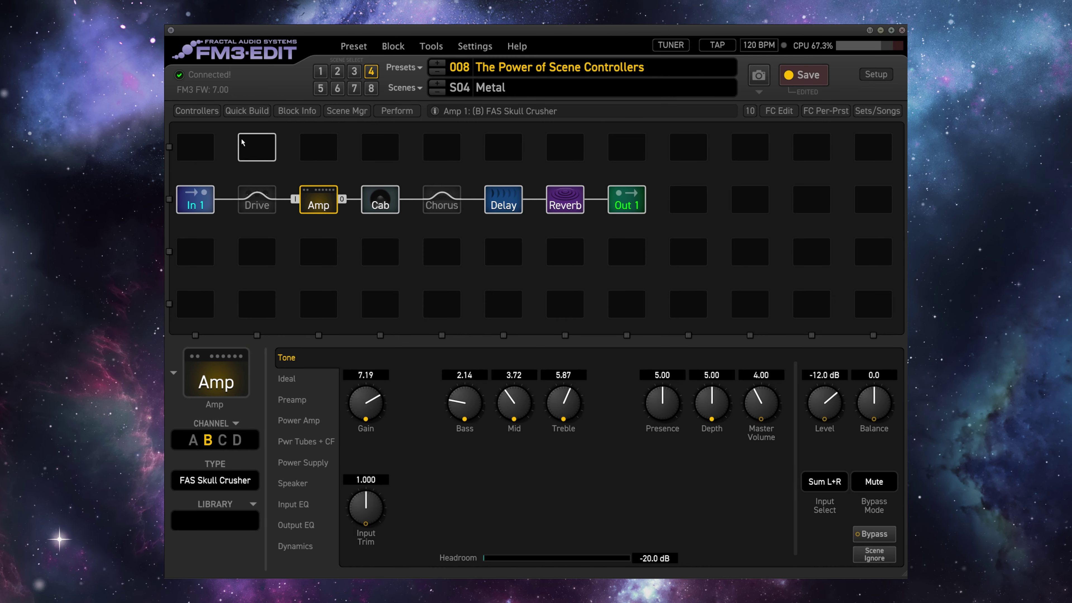
Set the Scene 4 value of Scene Controller 1 to 50 % and view the Reverb block's settings
{"action": "left_click", "coordinate": [197, 110]}
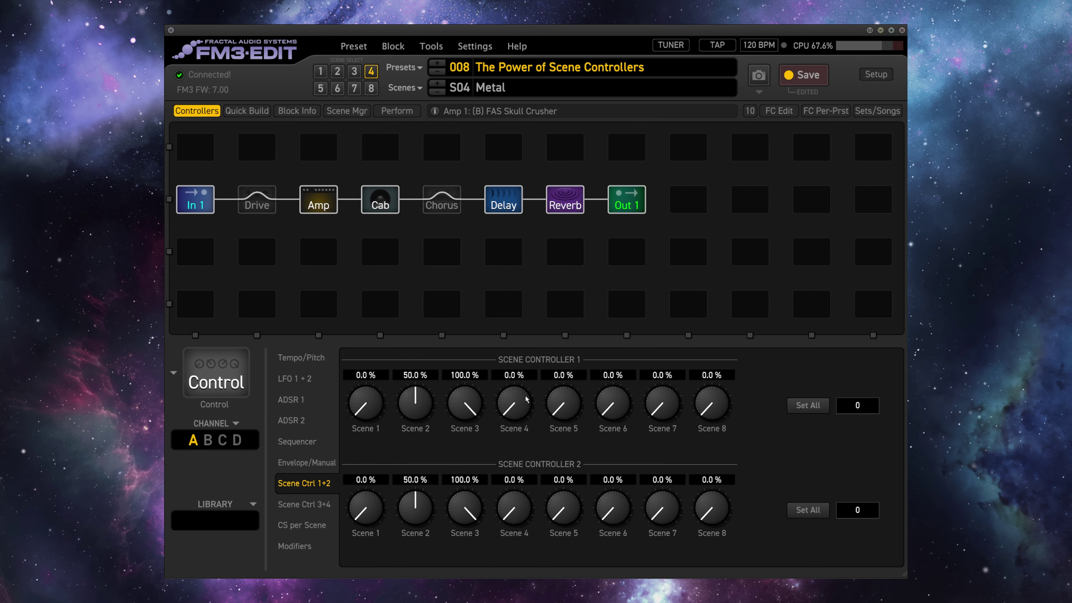
{"action": "left_click", "coordinate": [514, 375]}
{"action": "type", "text": "50"}
{"action": "key", "text": "Return"}
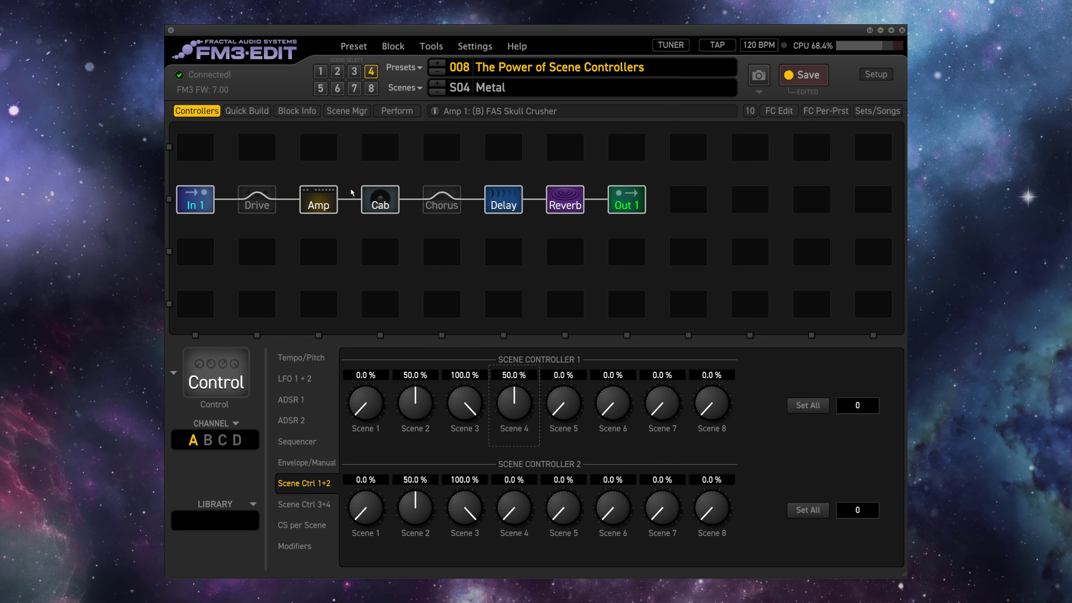
{"action": "left_click", "coordinate": [557, 197]}
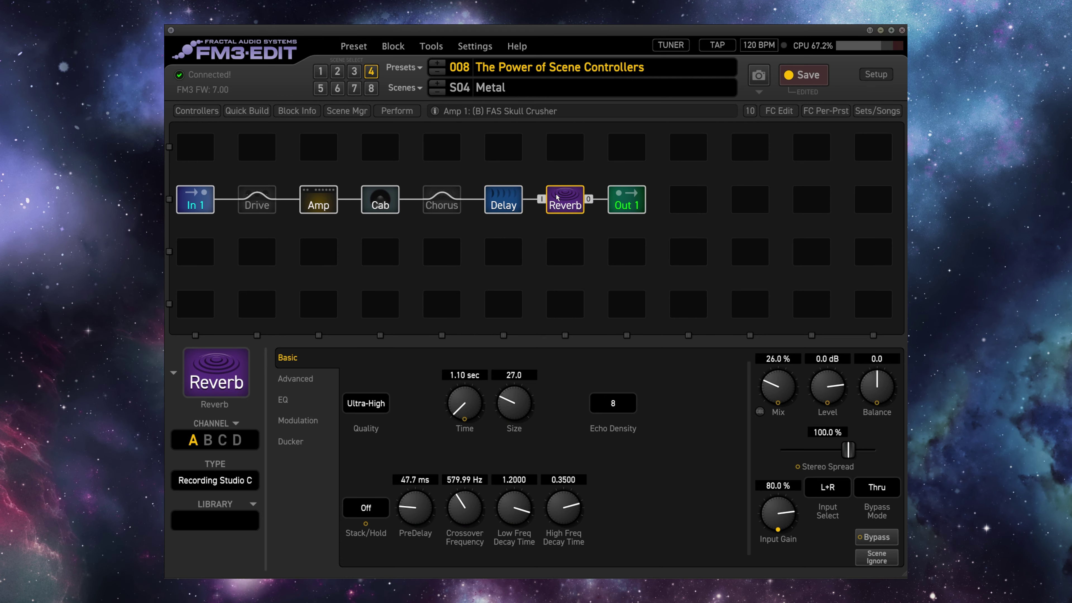